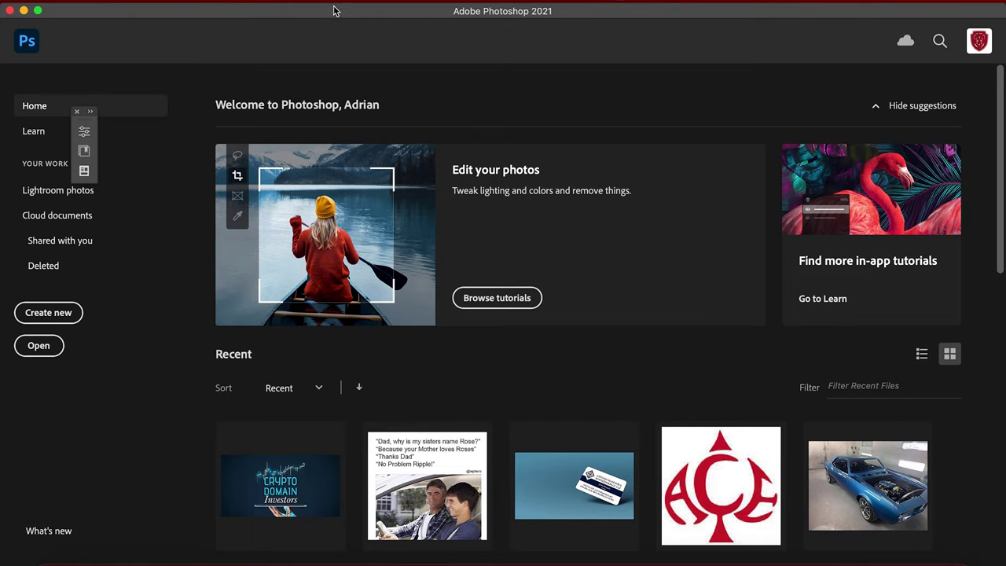
- Open the File menu from the Photoshop Home screen
{"action": "left_click", "coordinate": [113, 2]}
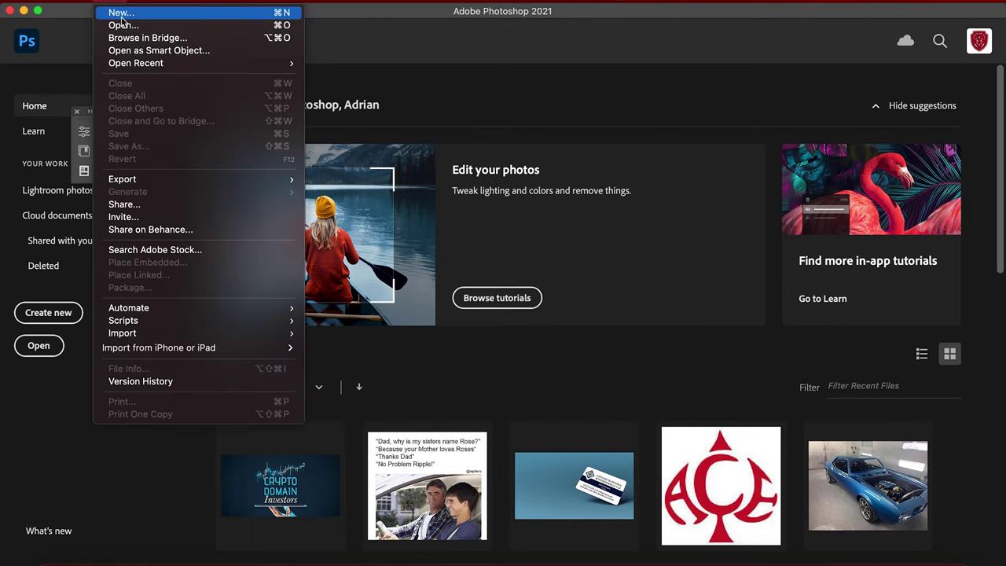
- Create a new blank white 1640 × 856 px document at 300 ppi
{"action": "left_click", "coordinate": [122, 13]}
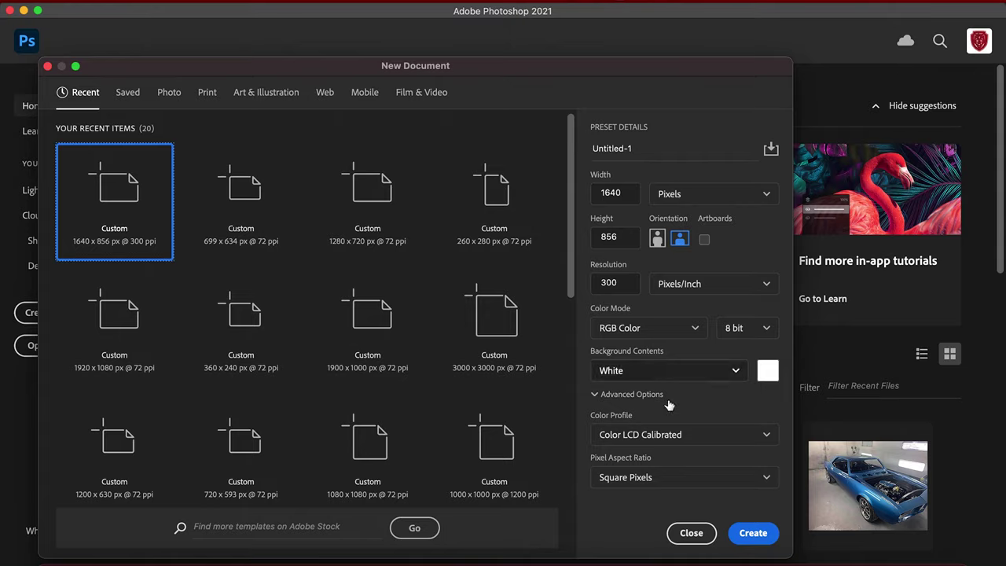
{"action": "left_click", "coordinate": [753, 533]}
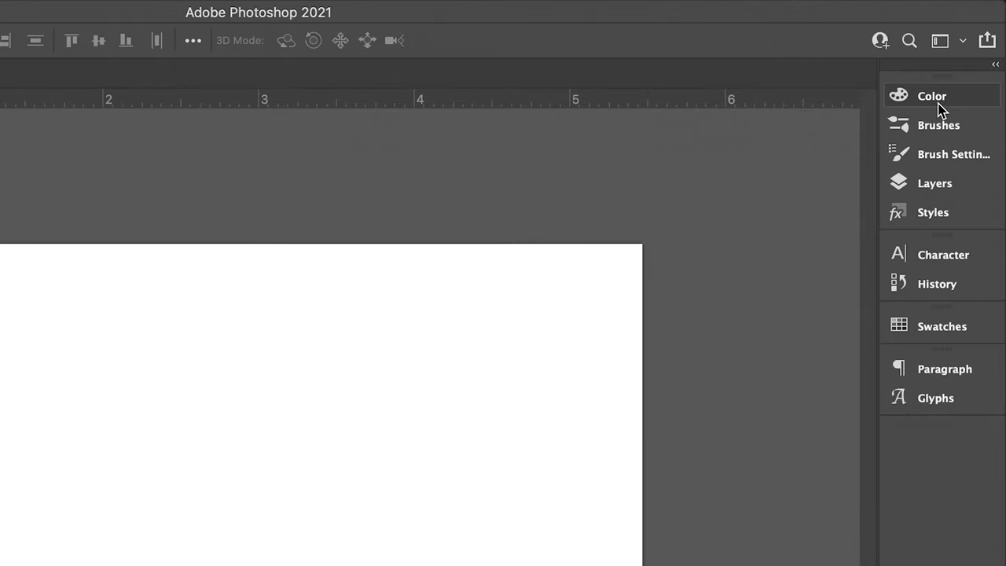
- Preview the Brushes, Brush Settings, Layers, Styles and Character panels, then collapse them back into the dock
{"action": "left_click", "coordinate": [880, 133]}
{"action": "left_click", "coordinate": [945, 157]}
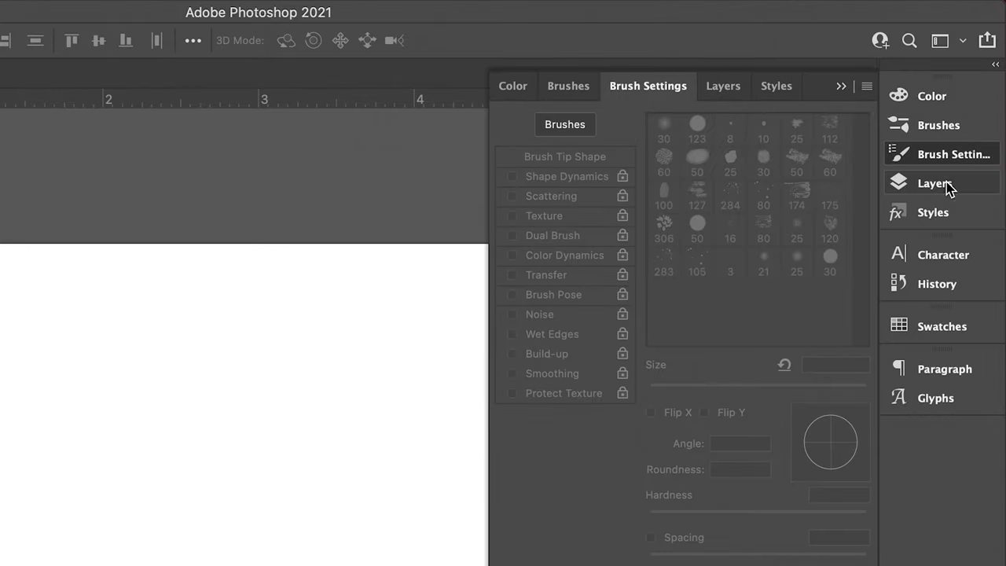
{"action": "left_click", "coordinate": [947, 185]}
{"action": "left_click", "coordinate": [946, 216]}
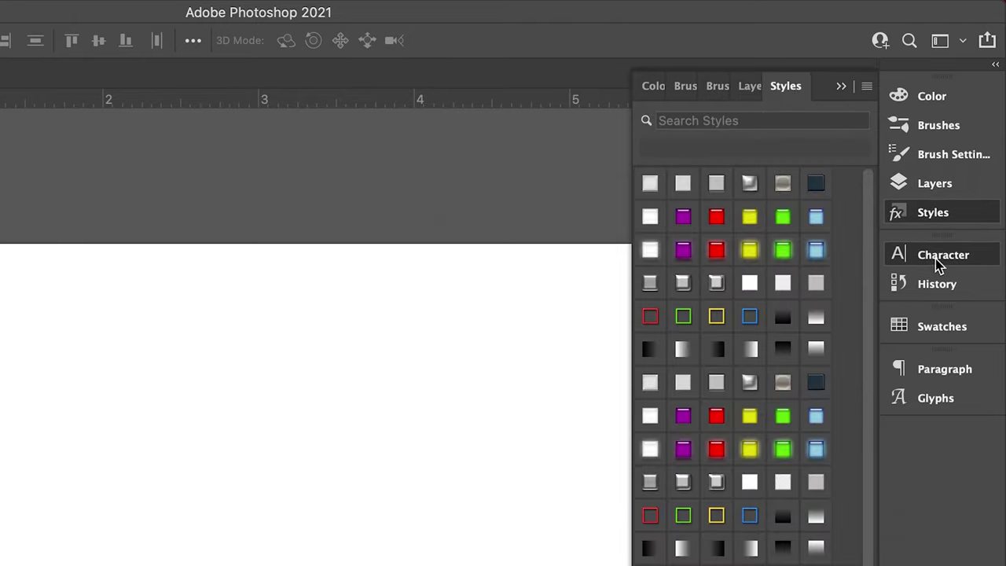
{"action": "left_click", "coordinate": [939, 262]}
{"action": "left_click", "coordinate": [920, 216]}
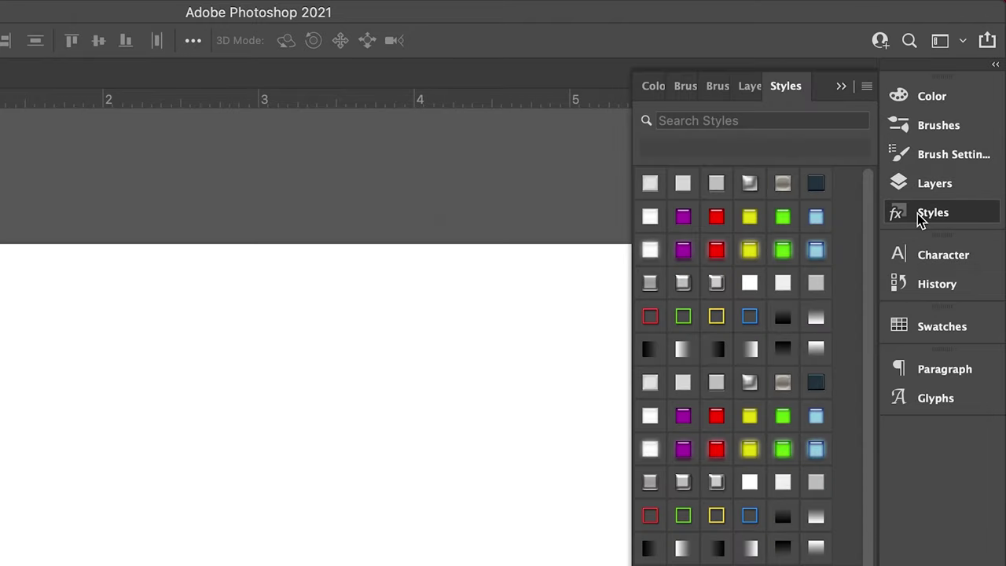
{"action": "left_click", "coordinate": [750, 88]}
{"action": "left_click", "coordinate": [717, 88]}
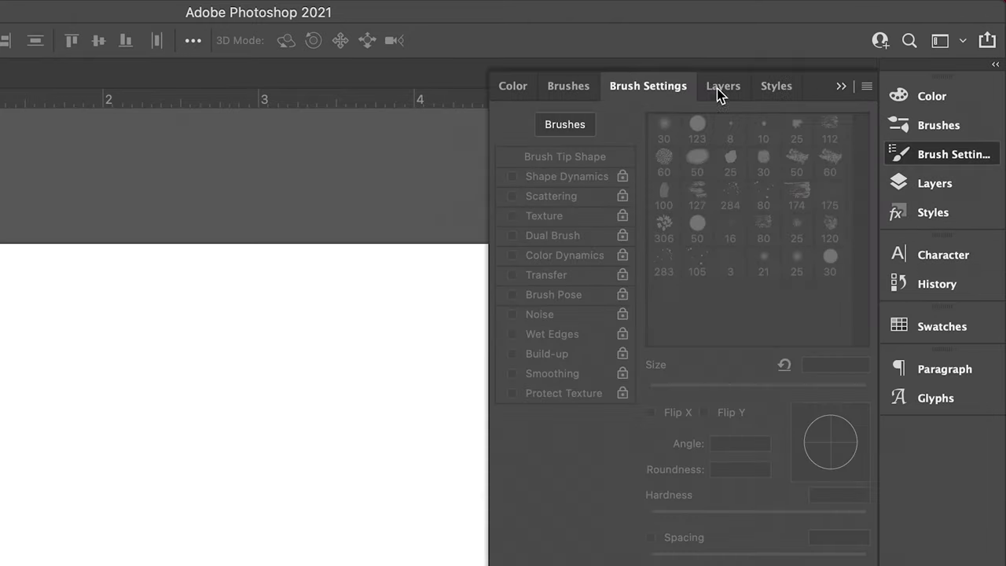
{"action": "left_click", "coordinate": [582, 88]}
{"action": "left_click", "coordinate": [841, 87]}
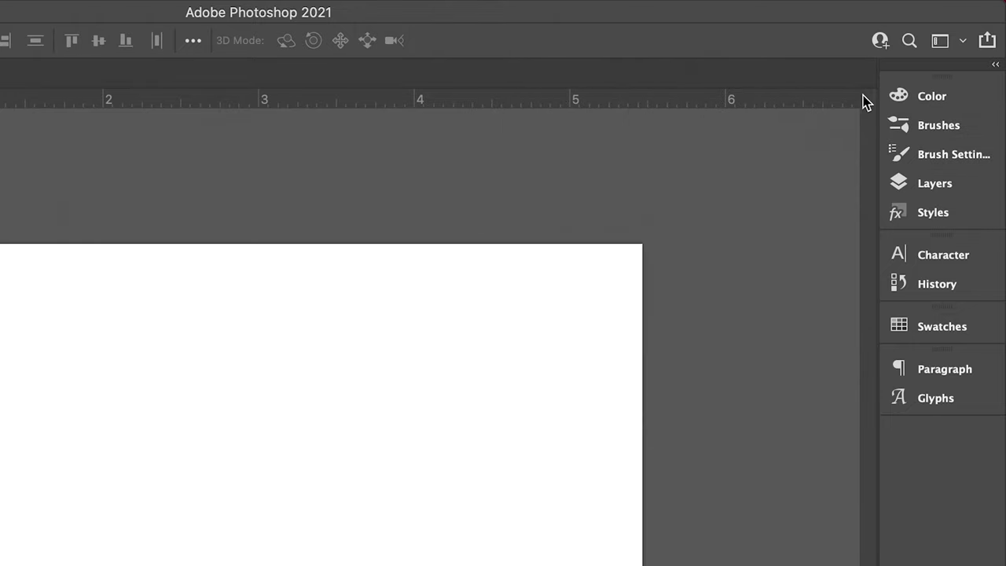
- Widen the panel dock so full panel names show and bring up the workspace list
{"action": "left_click_drag", "start_coordinate": [875, 168], "coordinate": [658, 170]}
{"action": "left_click_drag", "start_coordinate": [823, 169], "coordinate": [870, 152]}
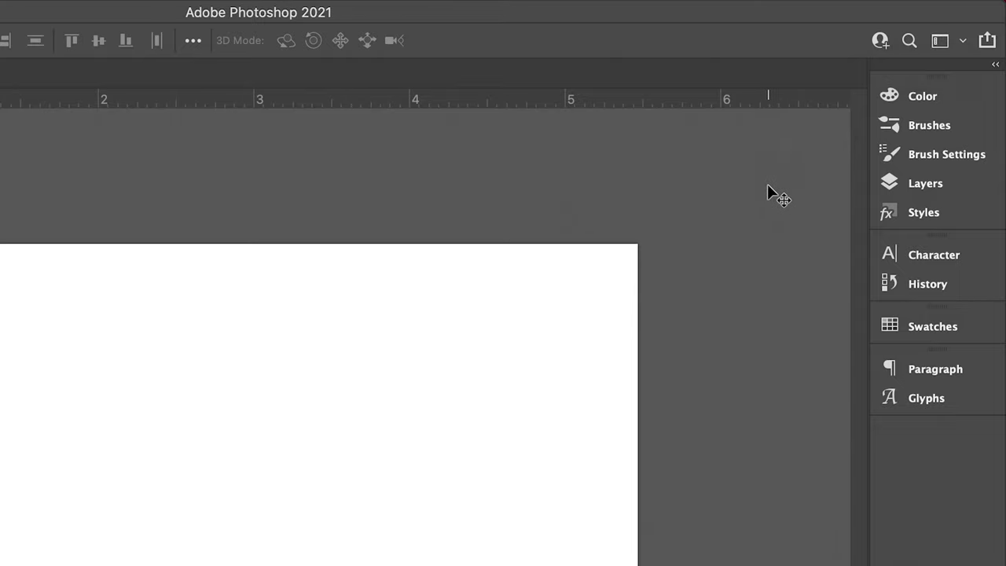
{"action": "left_click", "coordinate": [960, 44]}
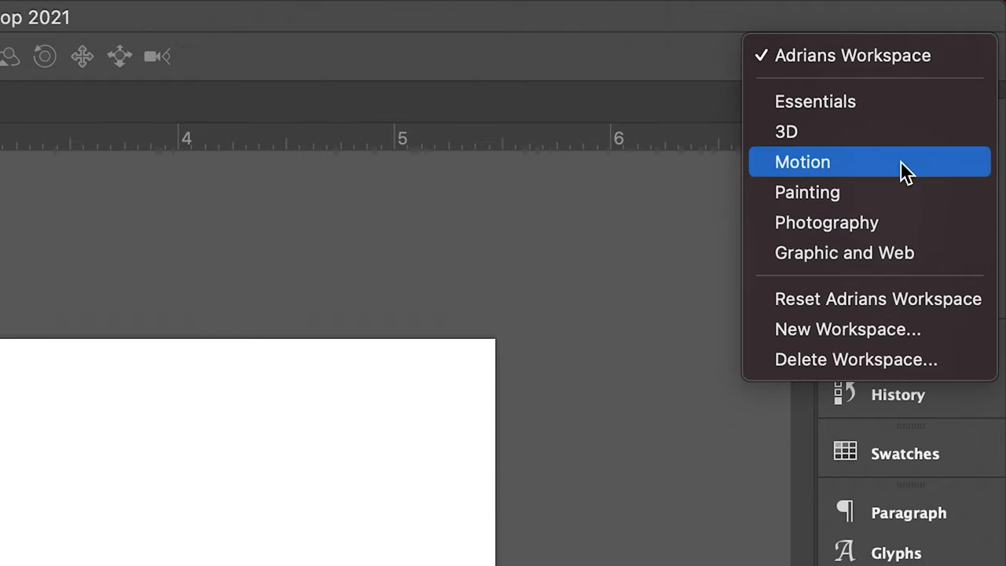
- Switch to Essentials, collapse the floating Layers group, and dock Character at the top
{"action": "left_click", "coordinate": [854, 101]}
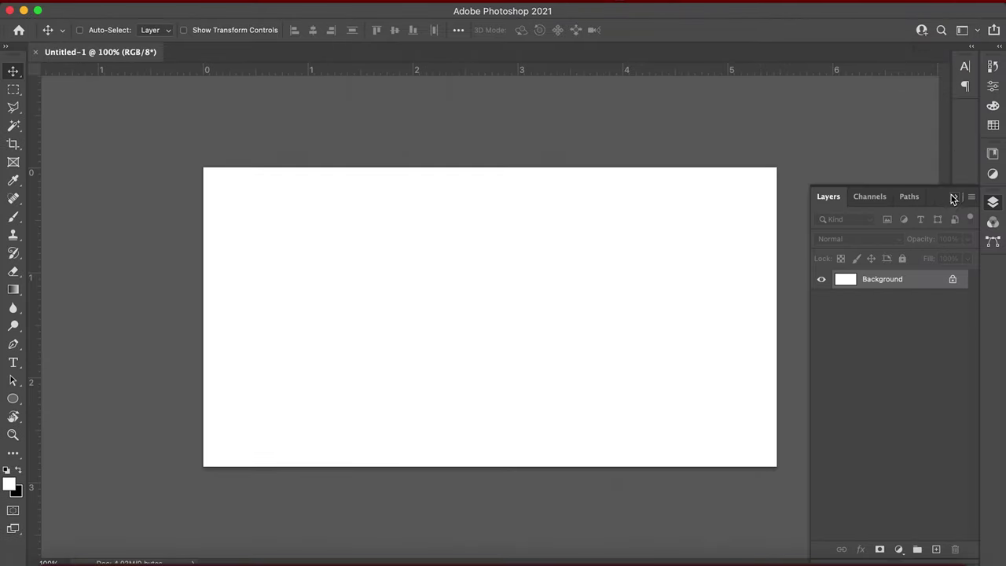
{"action": "left_click", "coordinate": [953, 198]}
{"action": "mouse_move", "coordinate": [968, 66]}
{"action": "left_mouse_down"}
{"action": "mouse_move", "coordinate": [995, 70]}
{"action": "mouse_move", "coordinate": [965, 69]}
{"action": "left_mouse_up"}
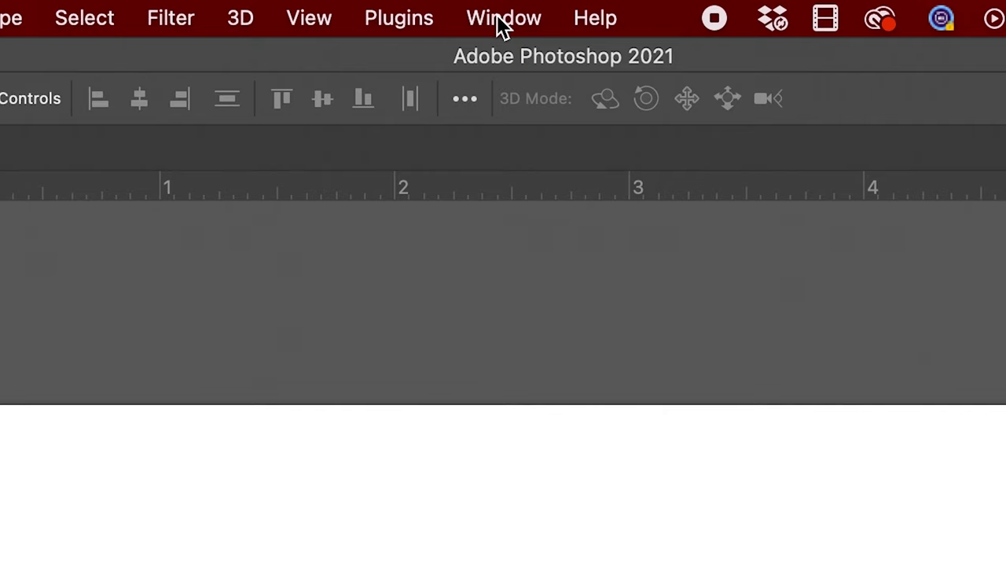
- Open the Brush Settings, Character and History panels from the Window menu, adjusting History's height
{"action": "left_click", "coordinate": [501, 20]}
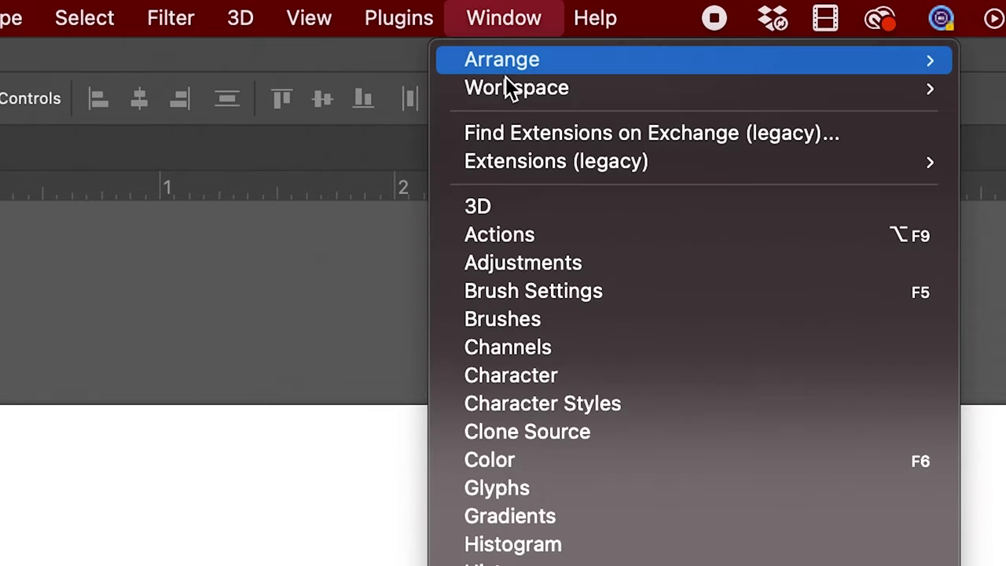
{"action": "left_click", "coordinate": [582, 303]}
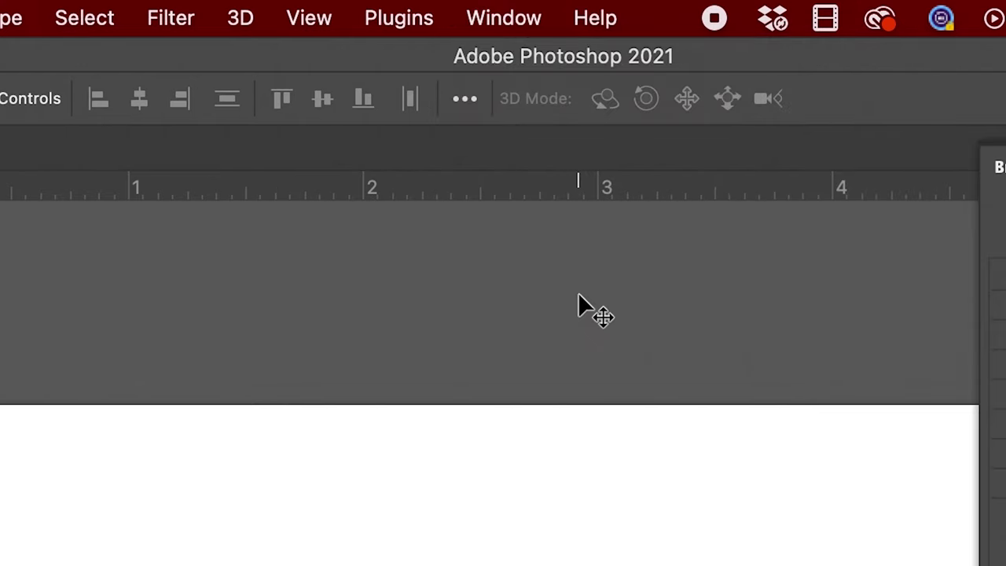
{"action": "left_click", "coordinate": [509, 10]}
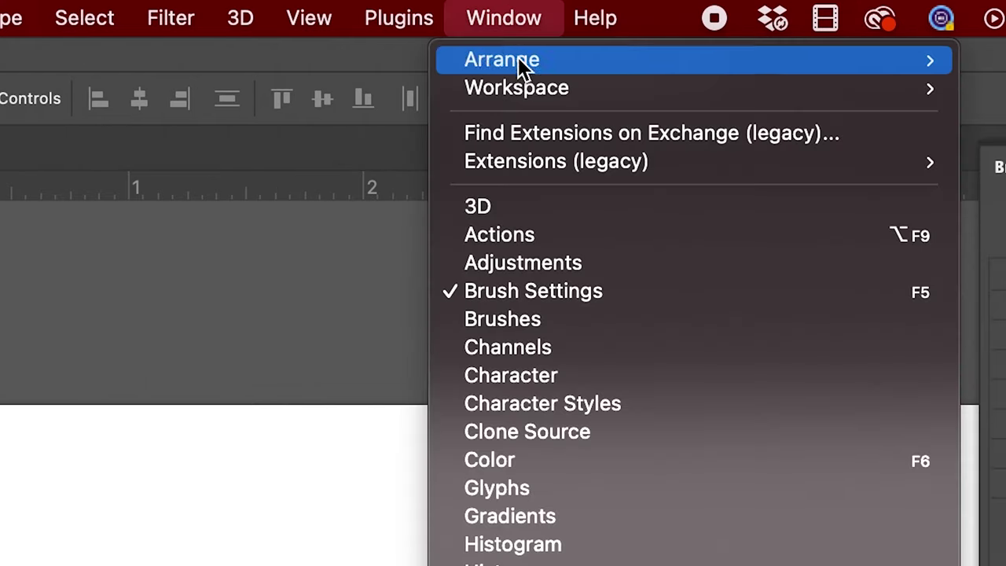
{"action": "left_click", "coordinate": [533, 364]}
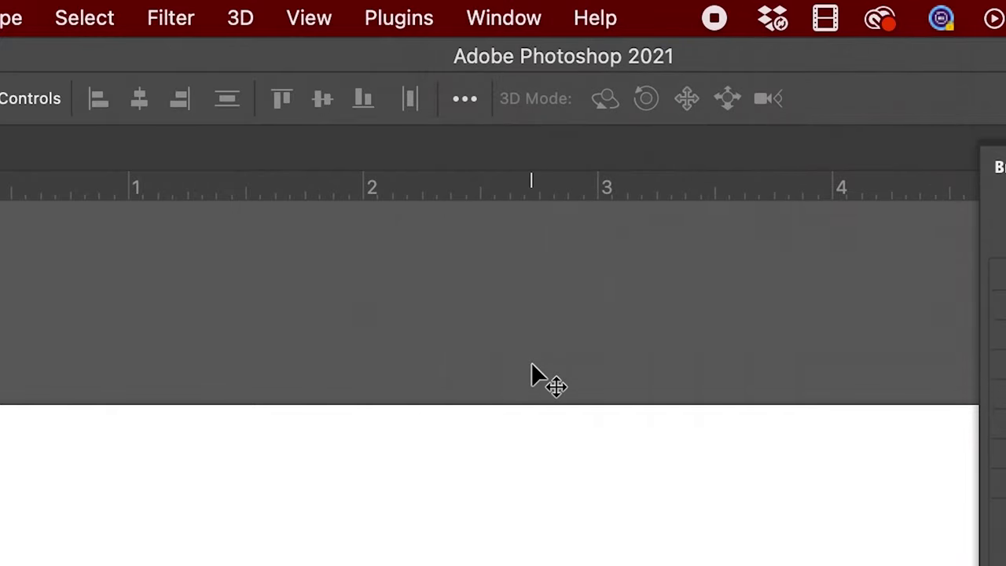
{"action": "left_click", "coordinate": [504, 17]}
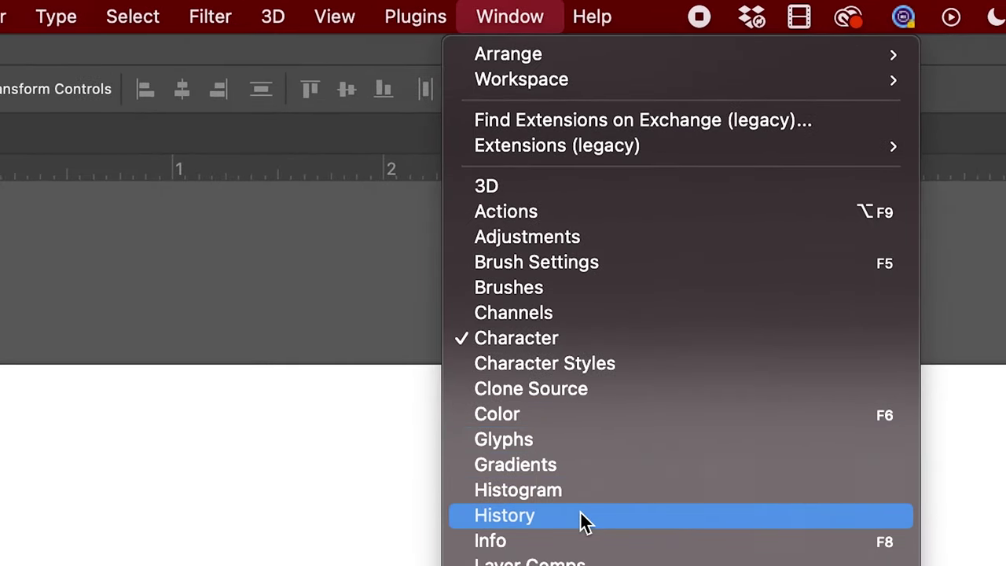
{"action": "left_click", "coordinate": [583, 518]}
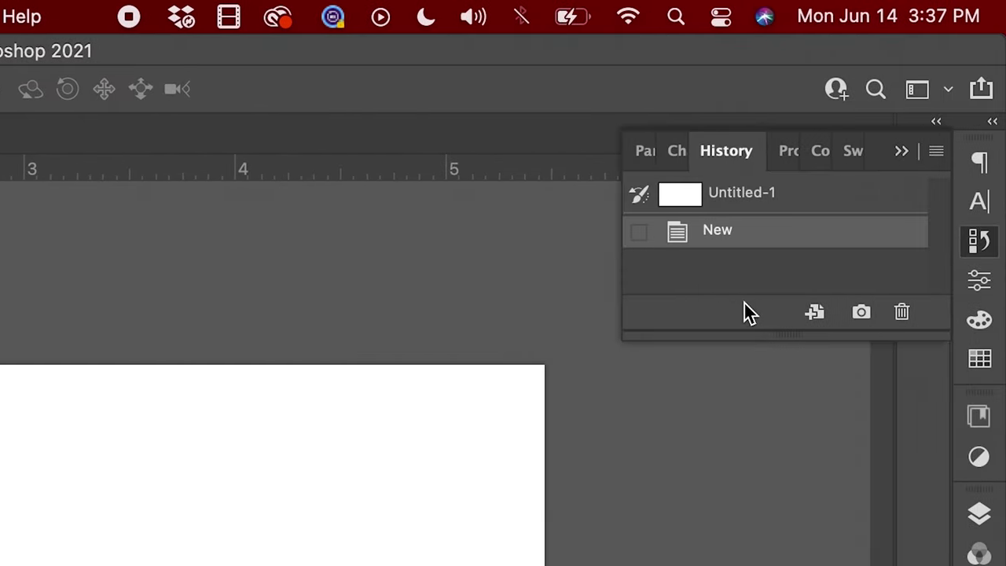
{"action": "mouse_move", "coordinate": [806, 339]}
{"action": "left_mouse_down"}
{"action": "mouse_move", "coordinate": [806, 377]}
{"action": "mouse_move", "coordinate": [806, 321]}
{"action": "mouse_move", "coordinate": [806, 330]}
{"action": "left_mouse_up"}
- Open the Libraries, Layers and Info panels, then swap foreground and background colours
{"action": "left_click", "coordinate": [510, 17]}
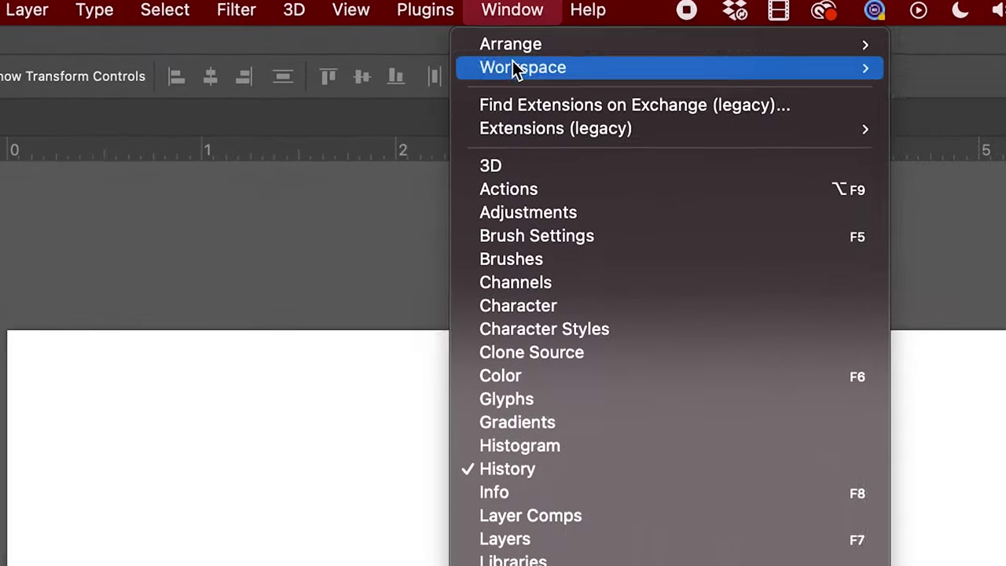
{"action": "left_click", "coordinate": [518, 561]}
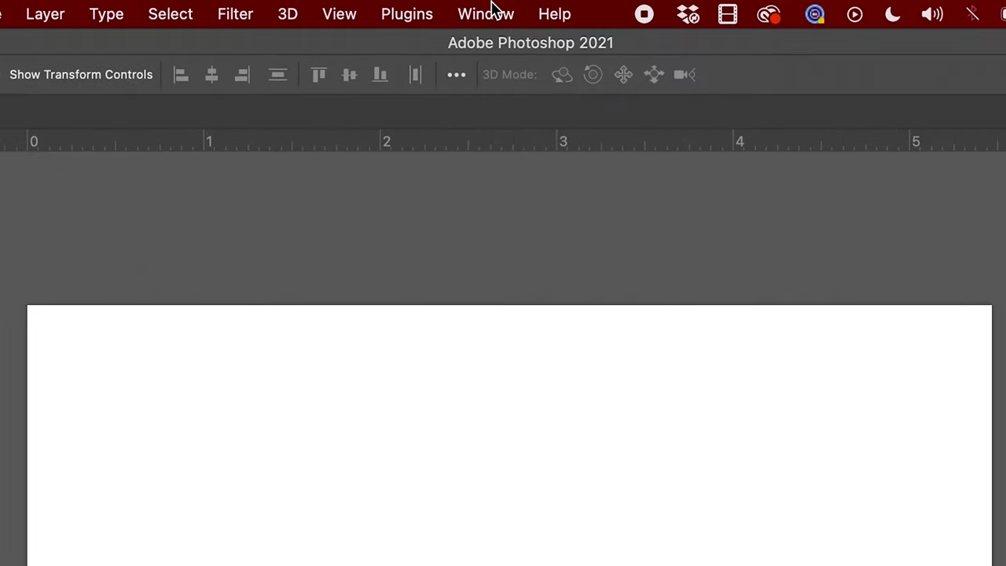
{"action": "left_click", "coordinate": [492, 10]}
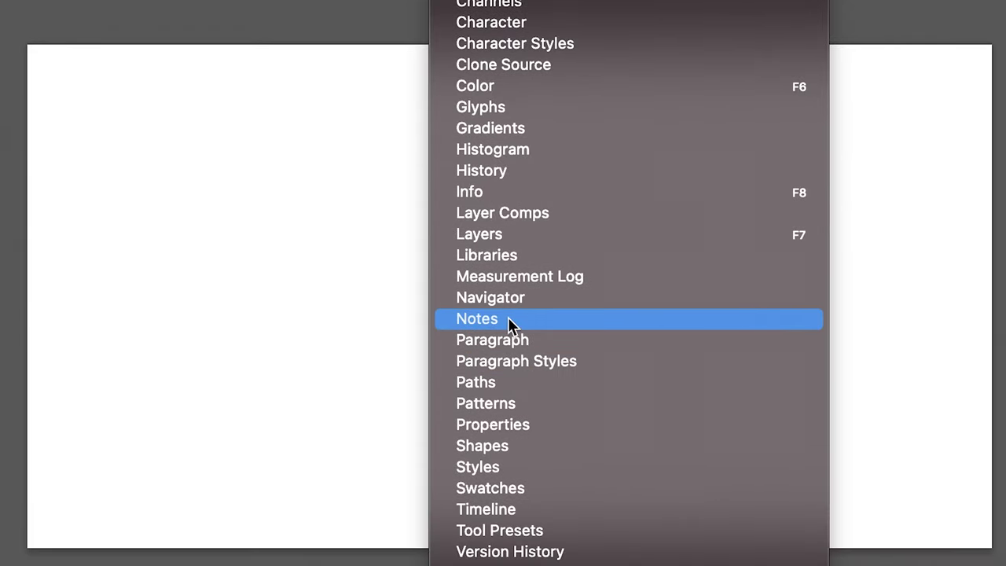
{"action": "left_click", "coordinate": [487, 235]}
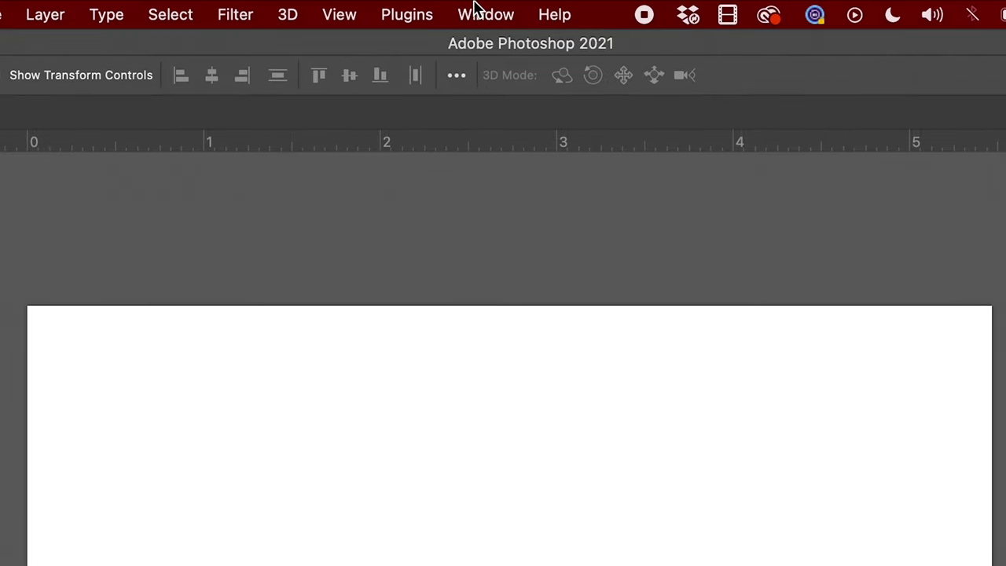
{"action": "left_click", "coordinate": [475, 10]}
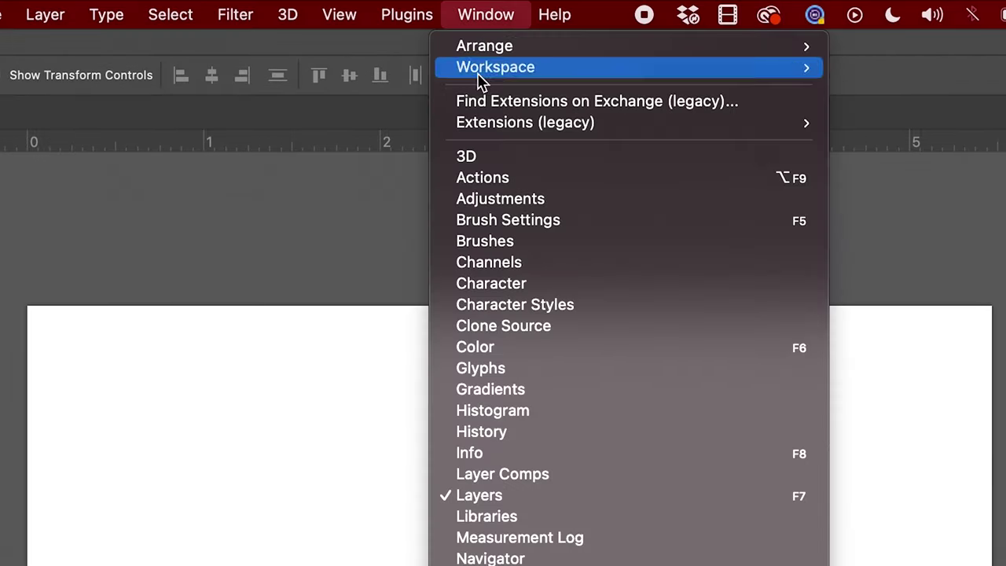
{"action": "left_click", "coordinate": [511, 460]}
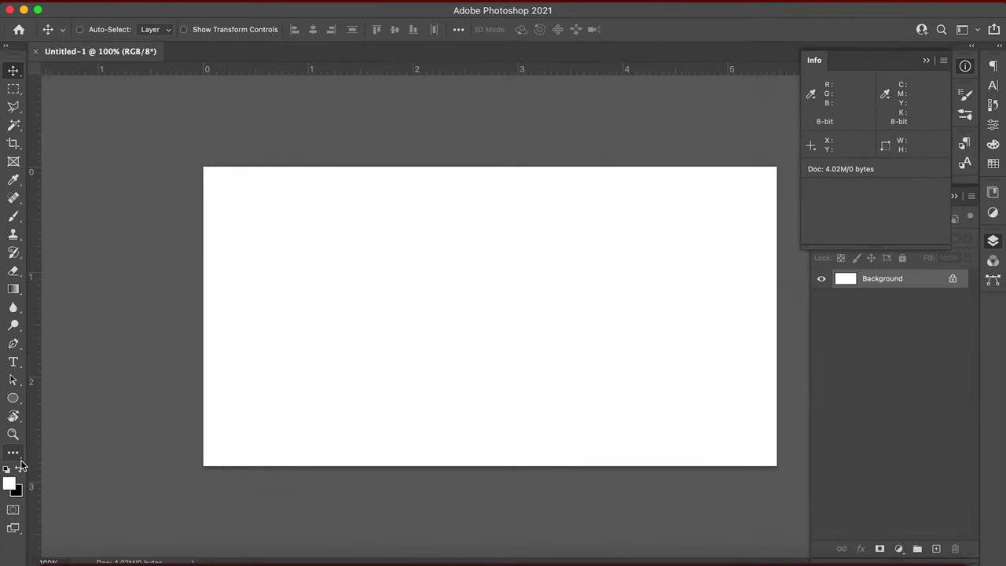
{"action": "left_click", "coordinate": [13, 453]}
- Switch to the shape tools and draw a brown-outlined rectangle left of the canvas centre
{"action": "left_click", "coordinate": [18, 468]}
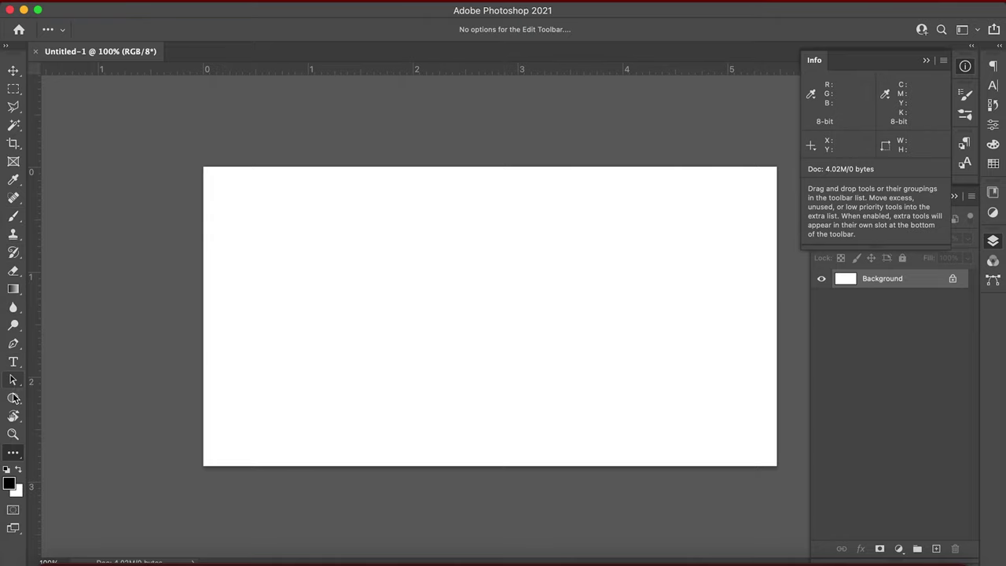
{"action": "left_click_drag", "start_coordinate": [12, 396], "coordinate": [47, 397]}
{"action": "left_click_drag", "start_coordinate": [312, 278], "coordinate": [506, 363]}
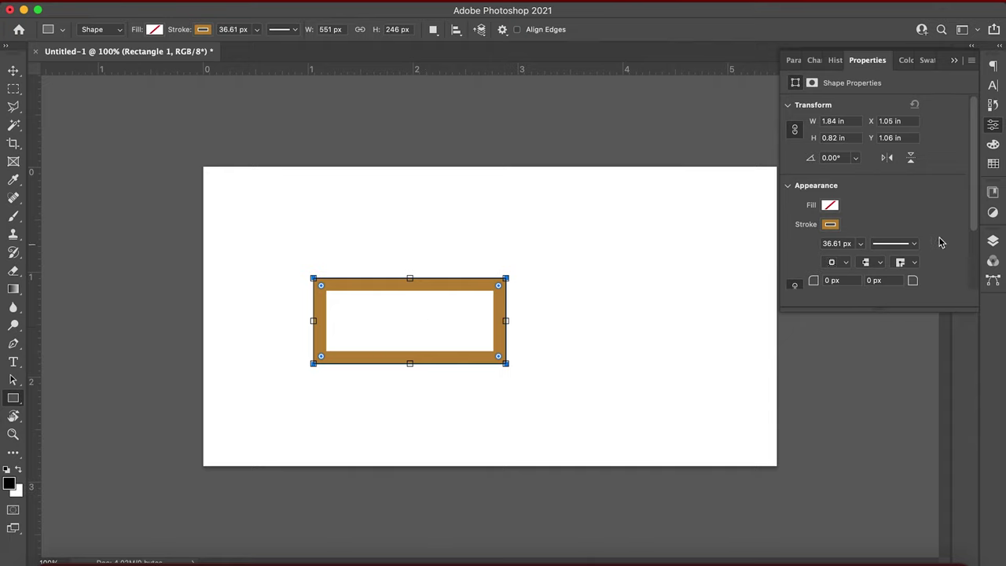
- Open the Info panel, close it again, and collapse the dock to icons
{"action": "left_click", "coordinate": [480, 3]}
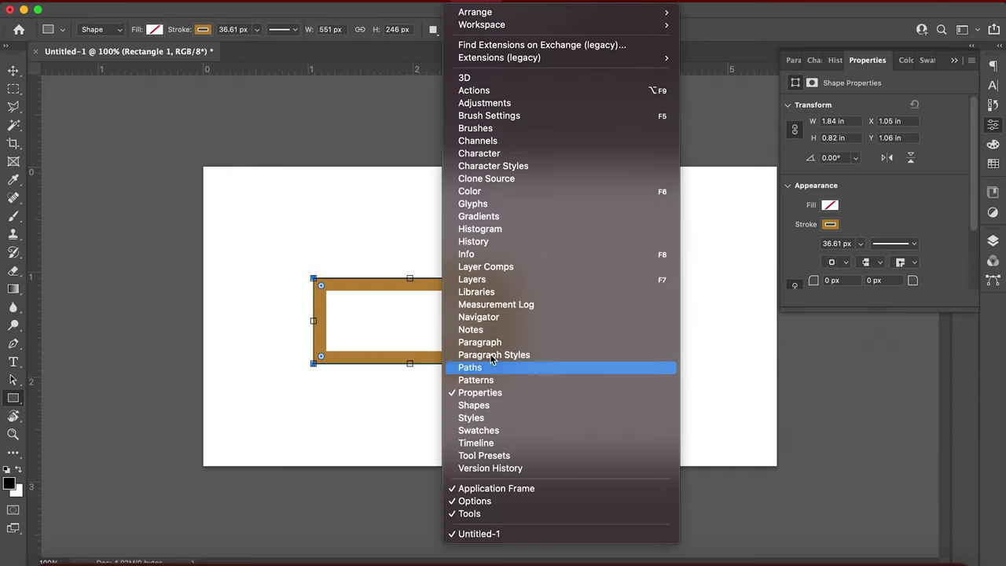
{"action": "left_click", "coordinate": [479, 255]}
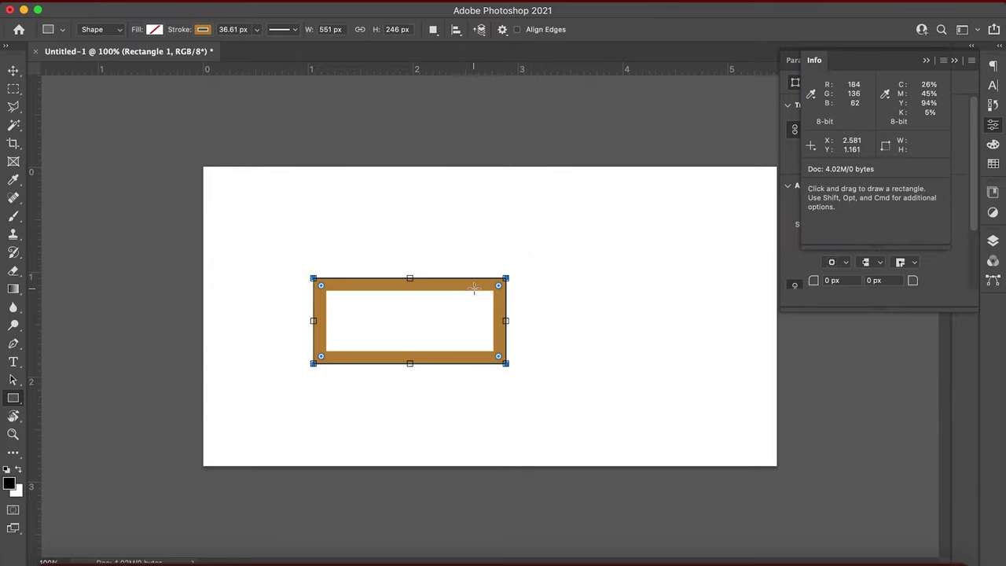
{"action": "left_click", "coordinate": [927, 62]}
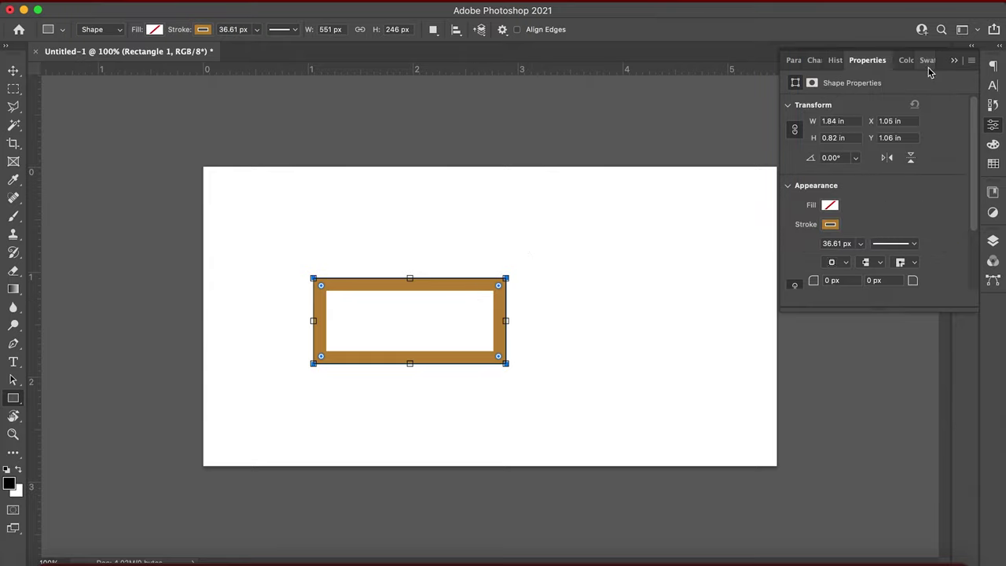
{"action": "left_click", "coordinate": [965, 45]}
- Regroup Character Styles, Brush, Layers and Color/Paths into one column, then widen the dock
{"action": "mouse_move", "coordinate": [963, 166]}
{"action": "left_mouse_down"}
{"action": "mouse_move", "coordinate": [993, 161]}
{"action": "mouse_move", "coordinate": [993, 106]}
{"action": "left_mouse_up"}
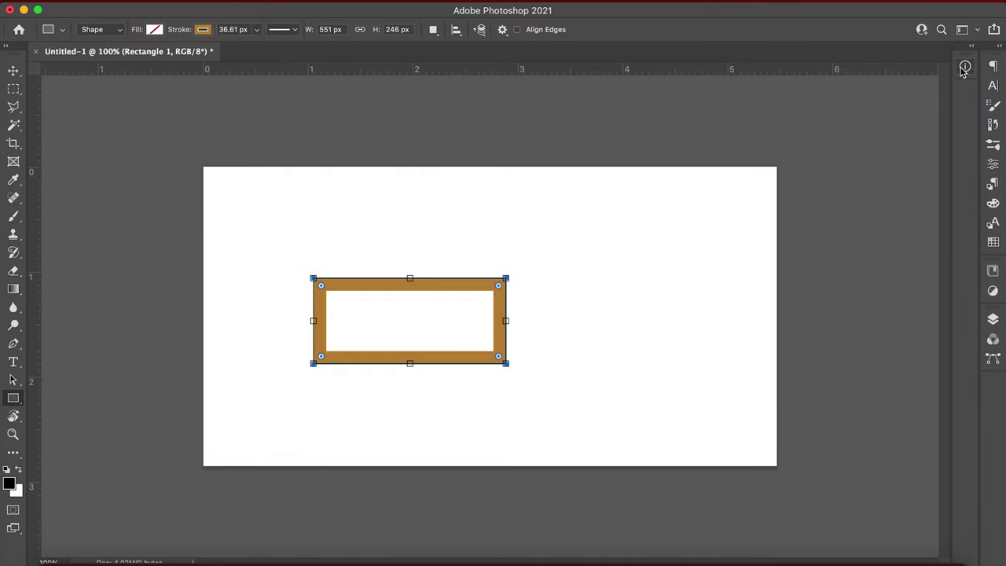
{"action": "left_click_drag", "start_coordinate": [965, 66], "coordinate": [992, 73]}
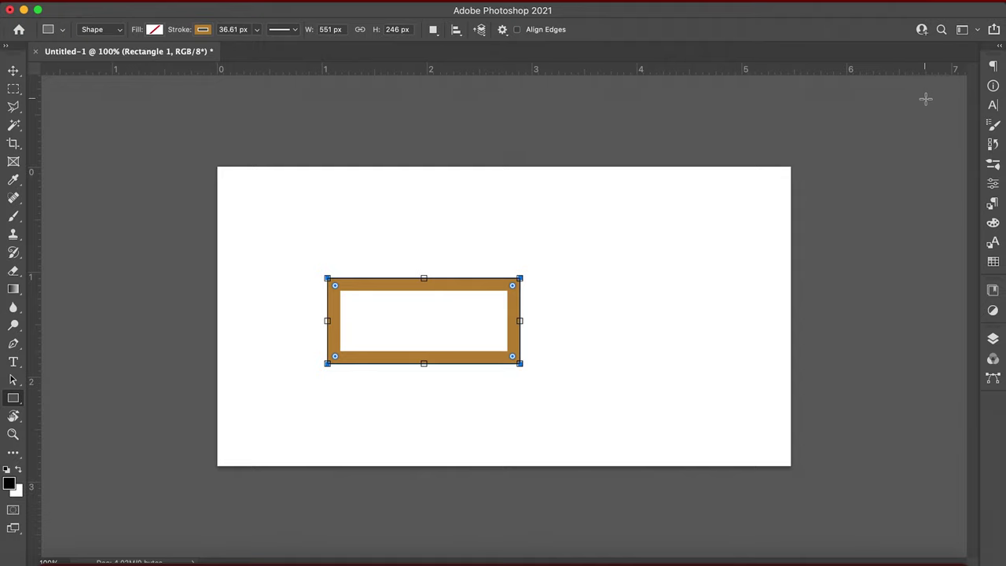
{"action": "left_click", "coordinate": [992, 284]}
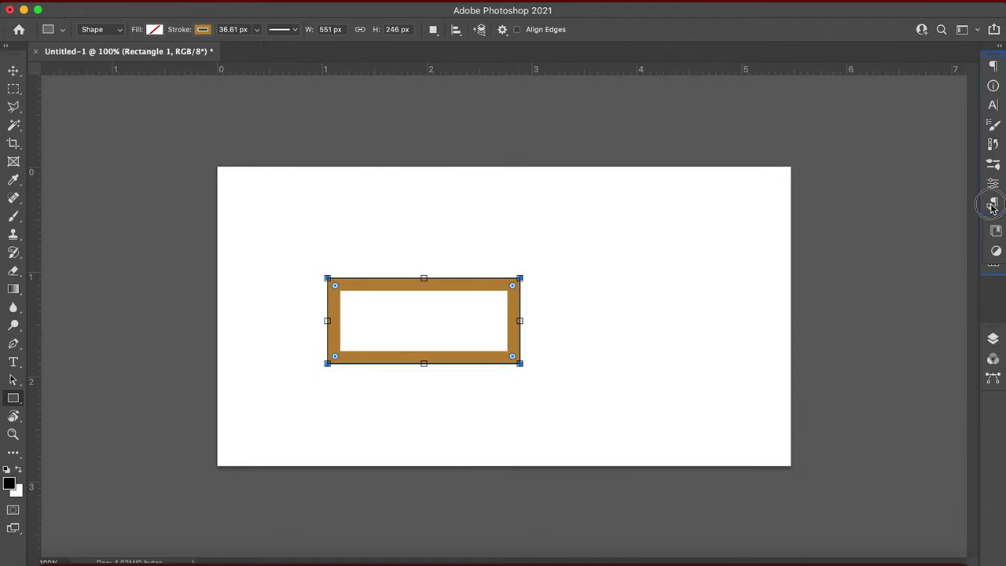
{"action": "left_click_drag", "start_coordinate": [991, 206], "coordinate": [994, 70]}
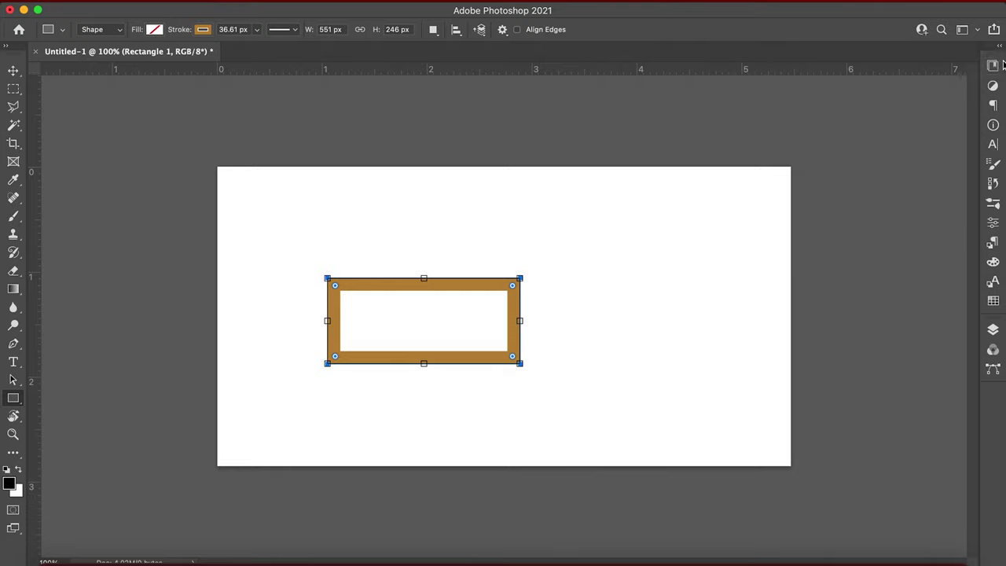
{"action": "left_click_drag", "start_coordinate": [992, 324], "coordinate": [996, 210]}
{"action": "left_click_drag", "start_coordinate": [992, 343], "coordinate": [991, 296]}
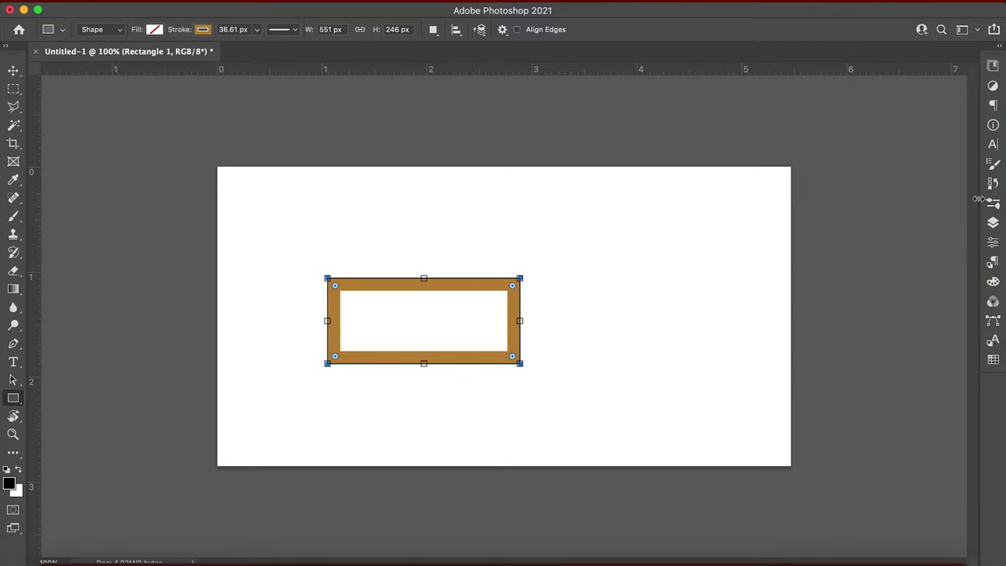
{"action": "left_click_drag", "start_coordinate": [978, 199], "coordinate": [878, 206]}
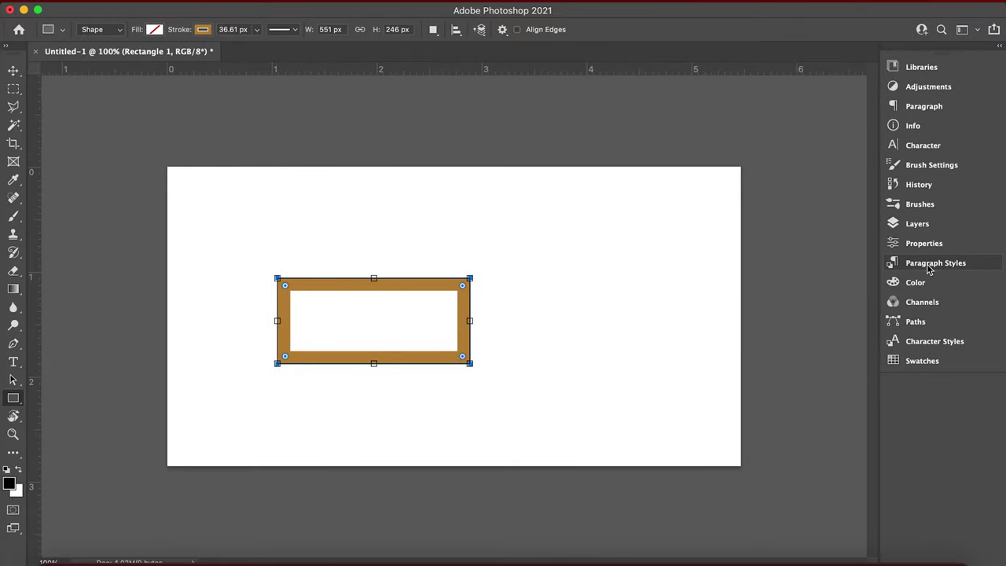
- Add the Styles panel to the dock via the Window menu and collapse its flyout
{"action": "left_click", "coordinate": [923, 360]}
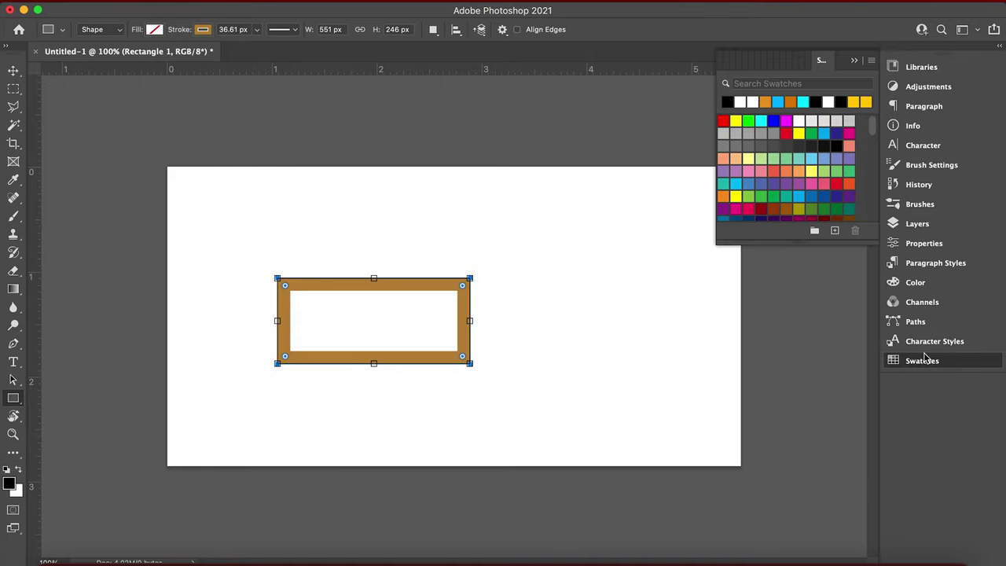
{"action": "left_click", "coordinate": [925, 362]}
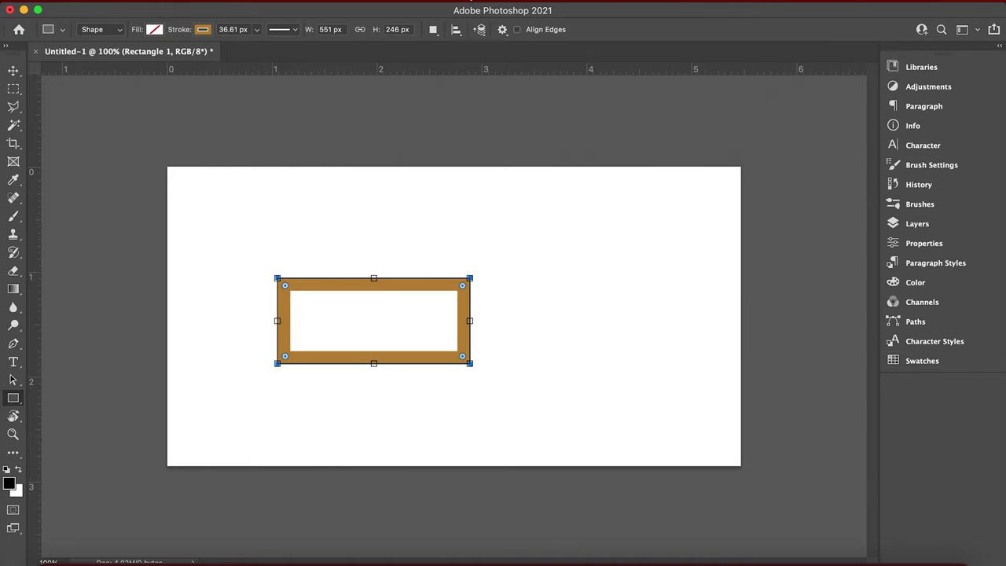
{"action": "left_click", "coordinate": [472, 2]}
{"action": "left_click", "coordinate": [557, 420]}
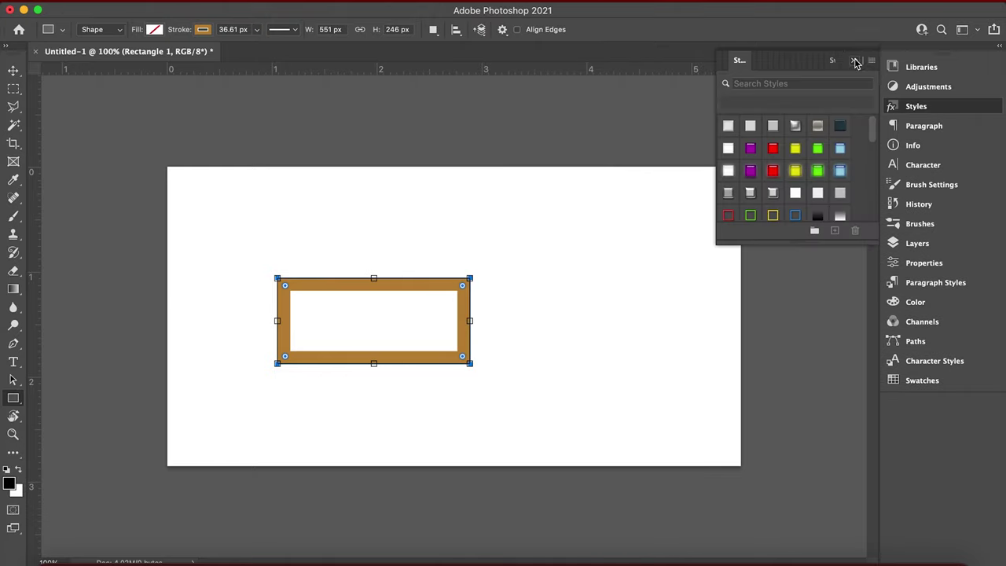
{"action": "left_click", "coordinate": [855, 61]}
- Move Character to the top of the dock and open Libraries, dismissing its intro tip
{"action": "left_click", "coordinate": [924, 167]}
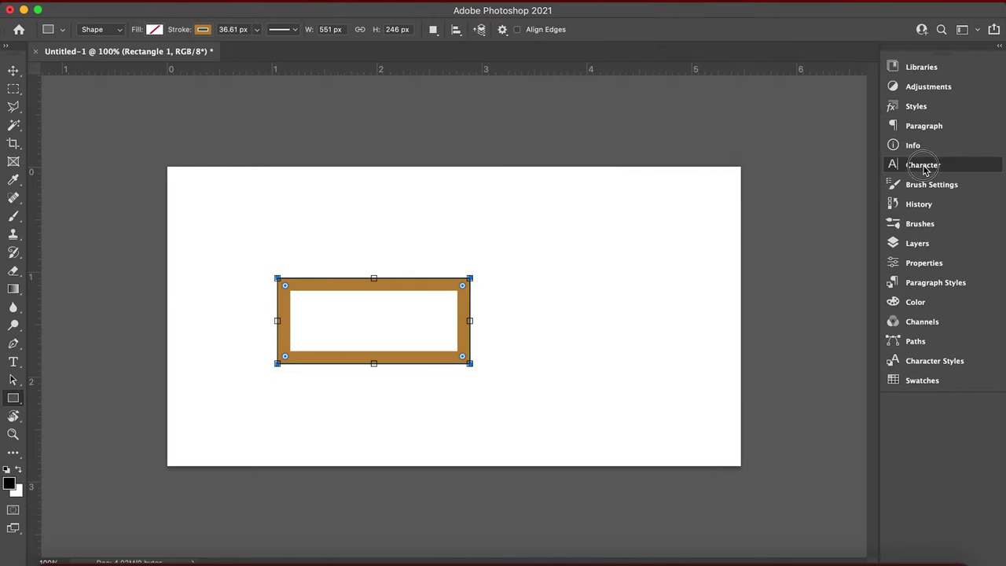
{"action": "left_click_drag", "start_coordinate": [924, 167], "coordinate": [925, 69]}
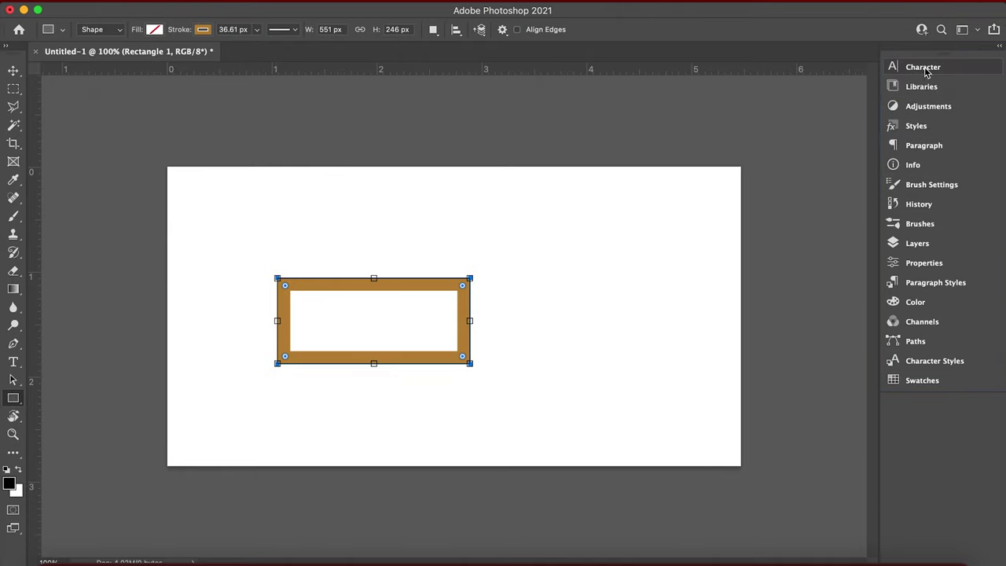
{"action": "left_click", "coordinate": [925, 87]}
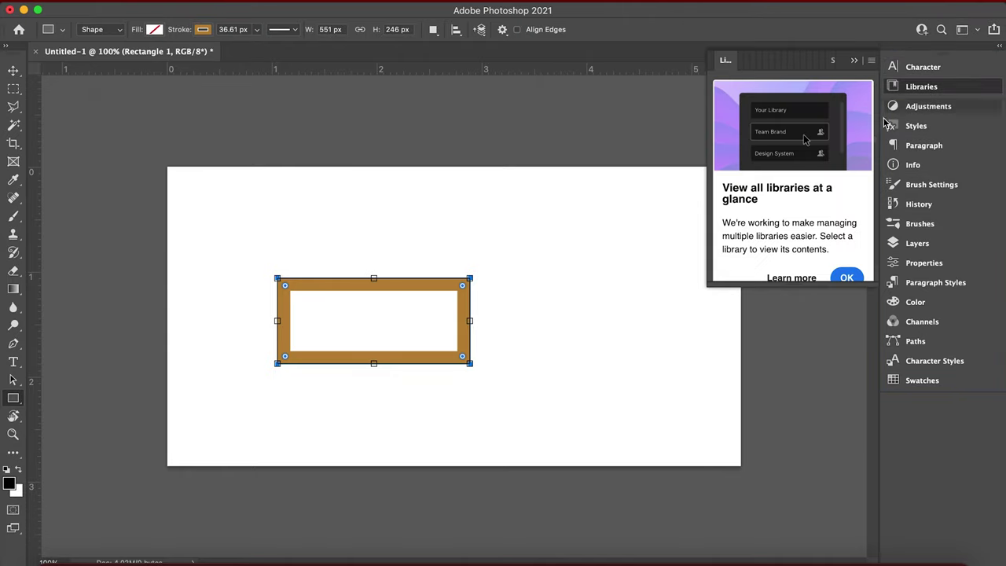
{"action": "left_click", "coordinate": [845, 277]}
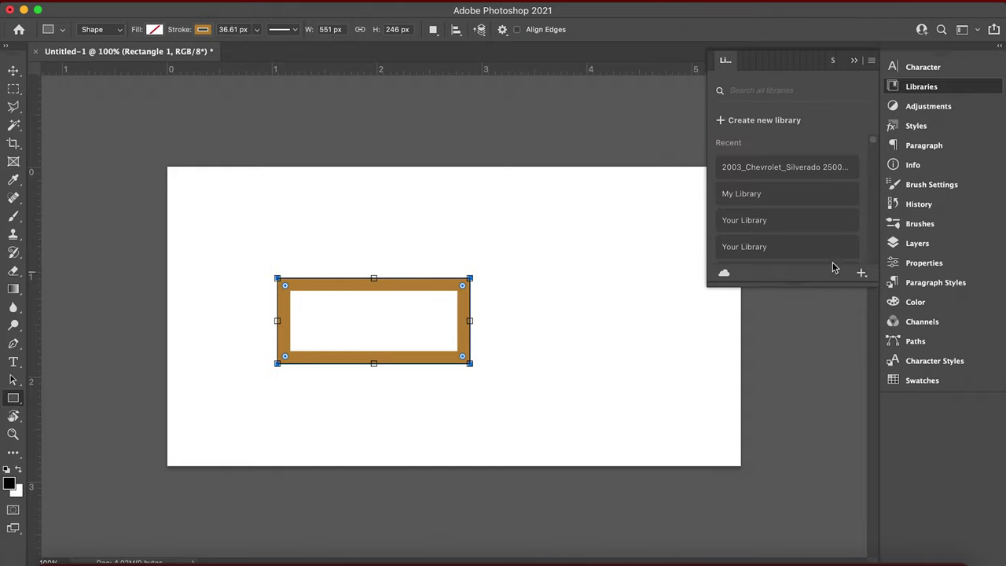
{"action": "scroll", "coordinate": [802, 147], "scroll_direction": "down", "scroll_amount": 10}
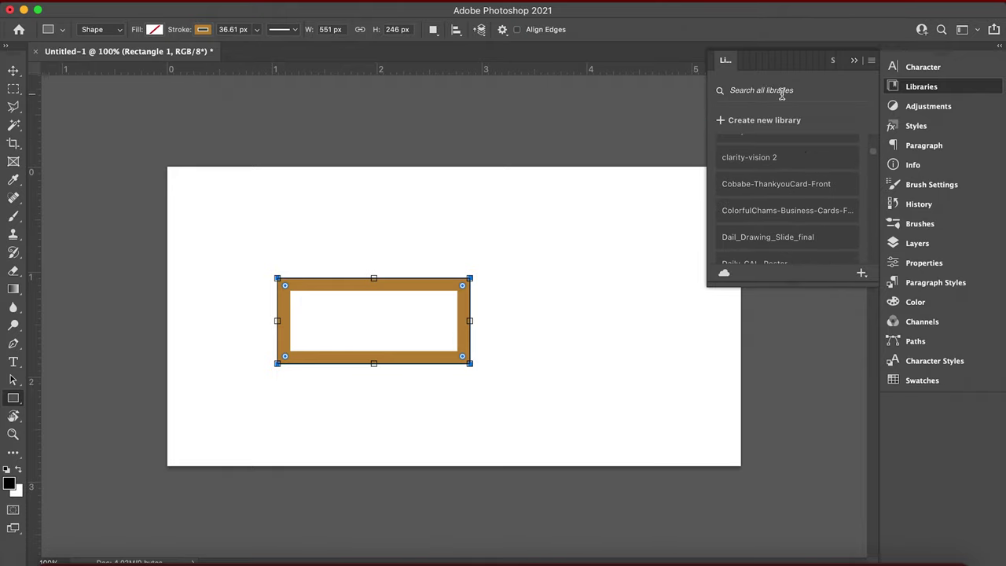
- Close Libraries and move Styles, Brush Settings, Color, Paragraph Styles, Paragraph and Brushes up the dock
{"action": "left_click", "coordinate": [854, 61]}
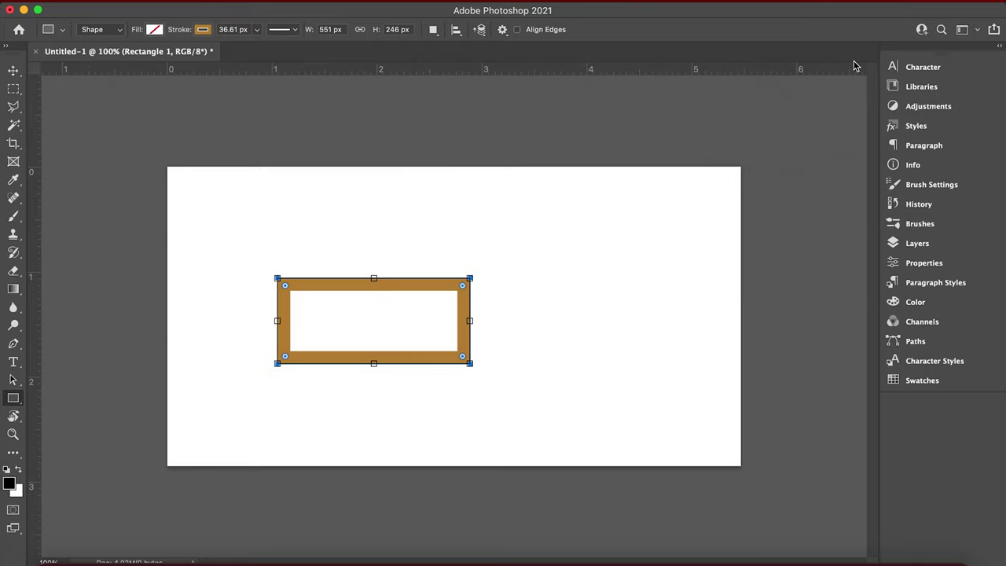
{"action": "left_click_drag", "start_coordinate": [919, 127], "coordinate": [921, 86]}
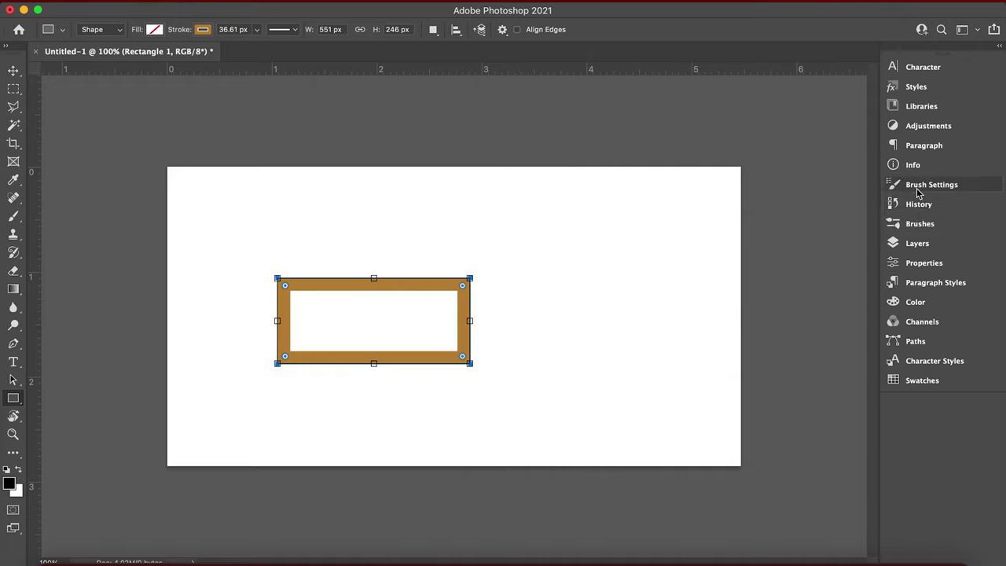
{"action": "left_click_drag", "start_coordinate": [916, 188], "coordinate": [922, 71]}
{"action": "left_click_drag", "start_coordinate": [916, 300], "coordinate": [915, 95]}
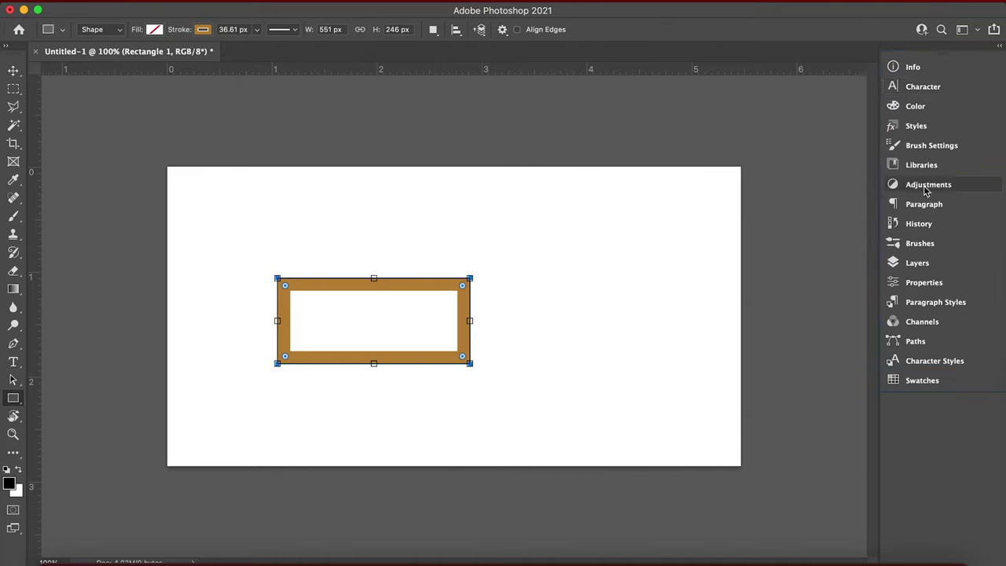
{"action": "left_click_drag", "start_coordinate": [938, 306], "coordinate": [929, 101]}
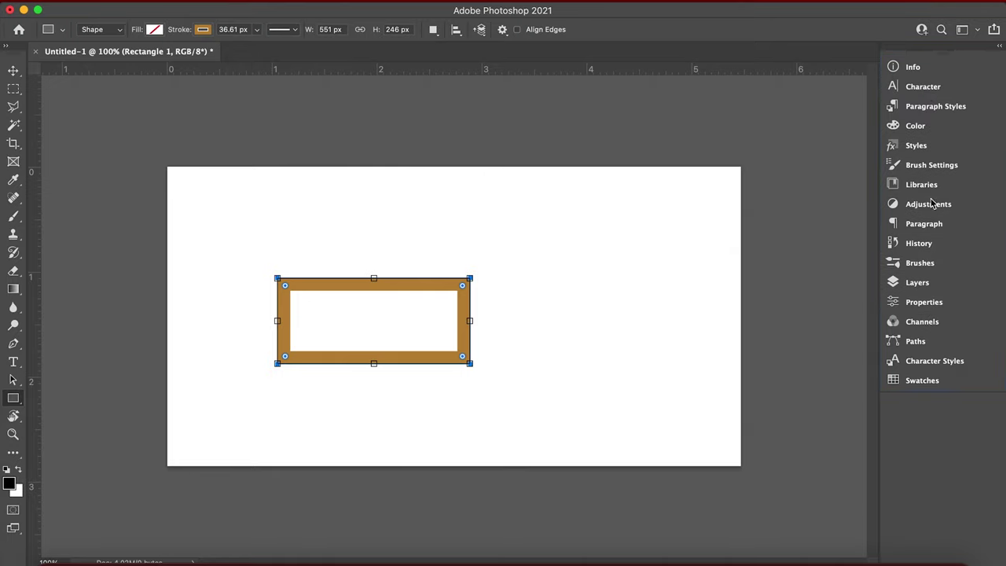
{"action": "left_click_drag", "start_coordinate": [931, 224], "coordinate": [926, 118]}
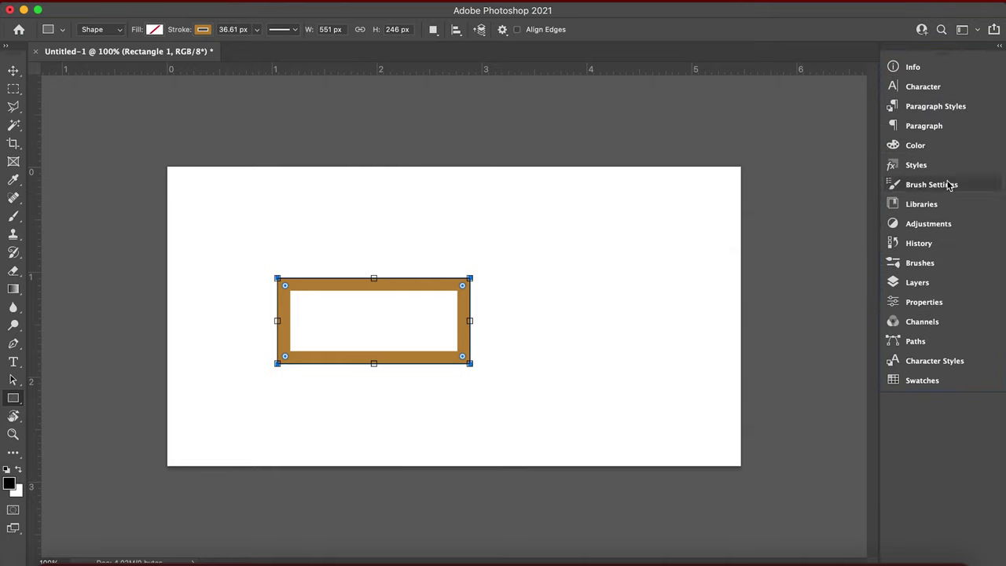
{"action": "mouse_move", "coordinate": [941, 261]}
{"action": "left_mouse_down"}
{"action": "mouse_move", "coordinate": [931, 255]}
{"action": "mouse_move", "coordinate": [923, 88]}
{"action": "mouse_move", "coordinate": [940, 161]}
{"action": "mouse_move", "coordinate": [935, 154]}
{"action": "mouse_move", "coordinate": [932, 166]}
{"action": "left_mouse_up"}
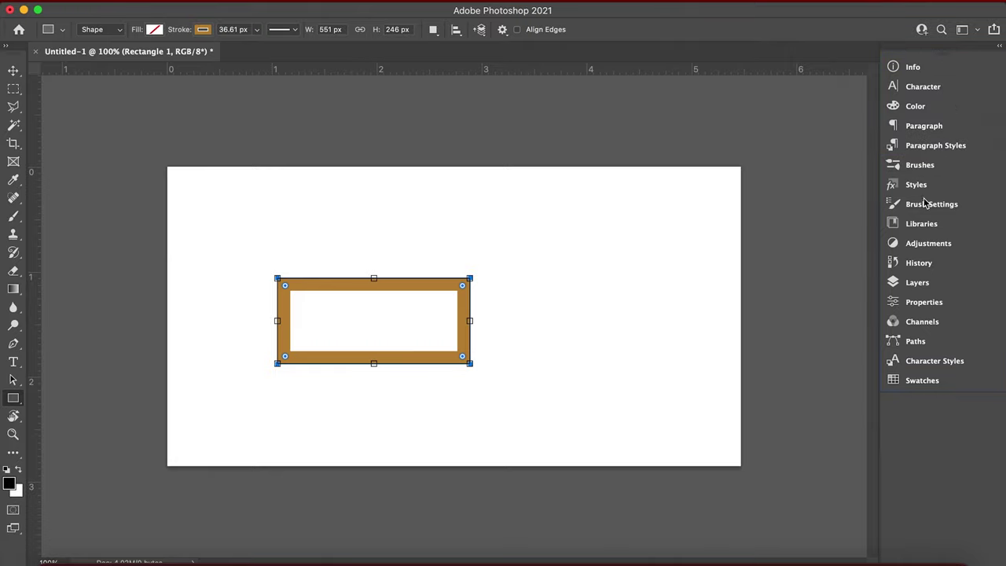
- Place Swatches under Styles and Properties under Info, narrow the dock, and show workspace presets
{"action": "left_click_drag", "start_coordinate": [924, 370], "coordinate": [923, 192]}
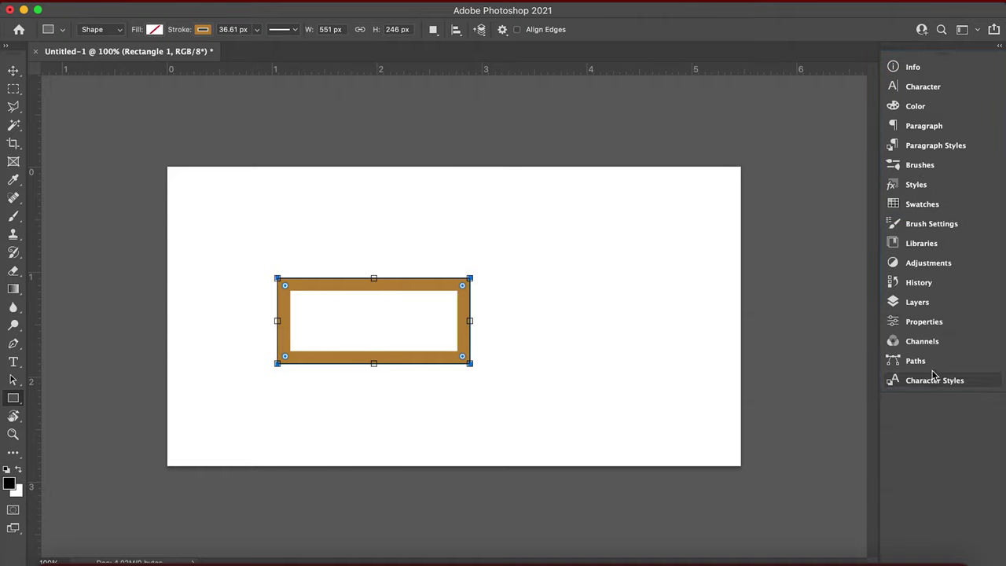
{"action": "left_click", "coordinate": [933, 324]}
{"action": "left_click_drag", "start_coordinate": [934, 325], "coordinate": [938, 74]}
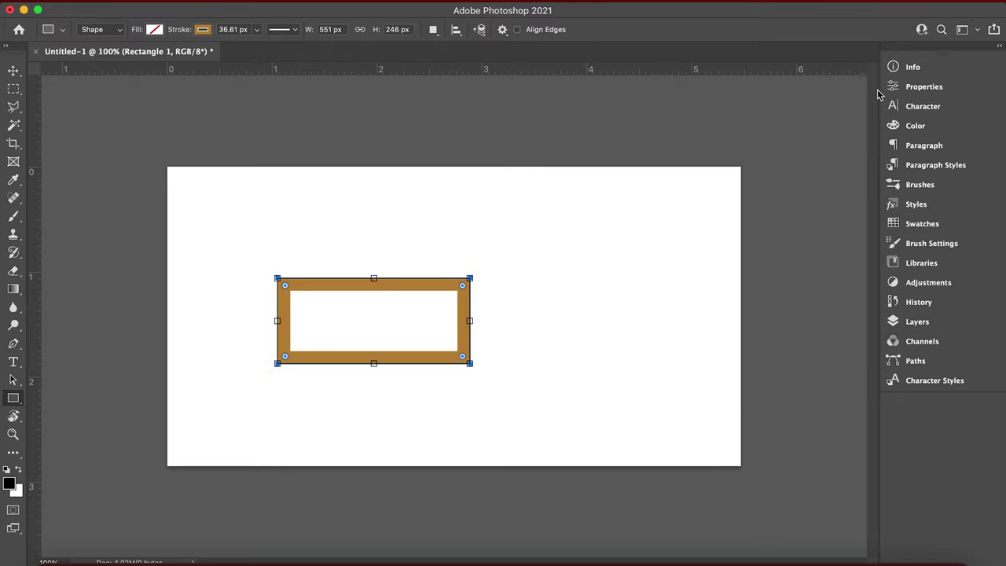
{"action": "left_click_drag", "start_coordinate": [875, 90], "coordinate": [951, 73]}
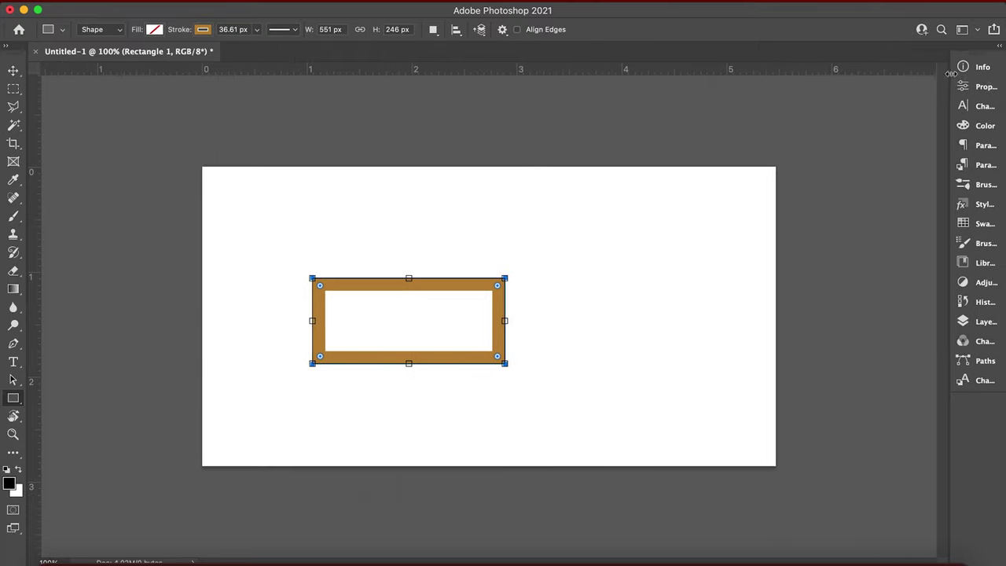
{"action": "left_click", "coordinate": [974, 29]}
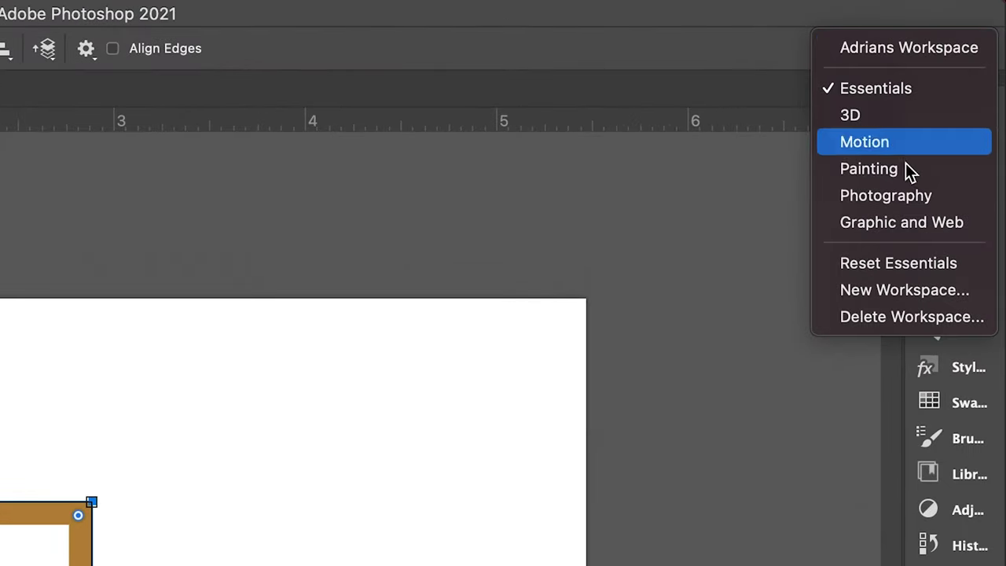
- Start a new workspace from the current layout and enter a draft test workspace name
{"action": "left_click", "coordinate": [890, 290]}
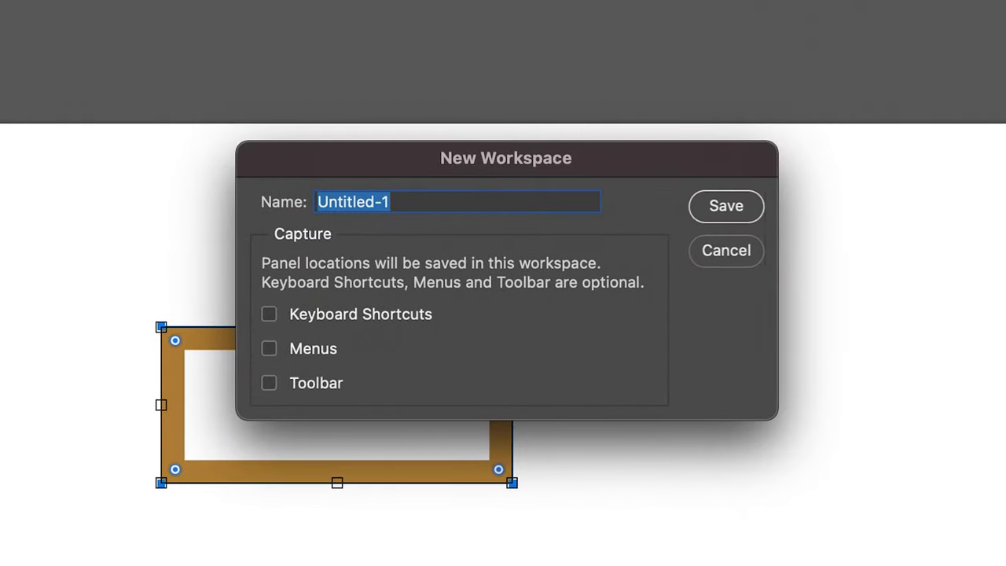
{"action": "type", "text": "Adrian"}
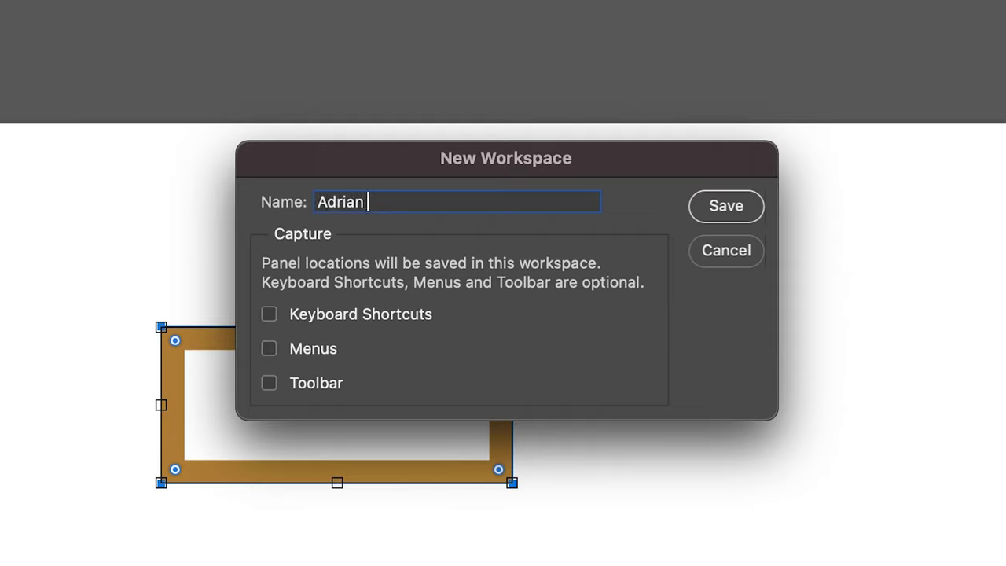
{"action": "type", "text": " test Works"}
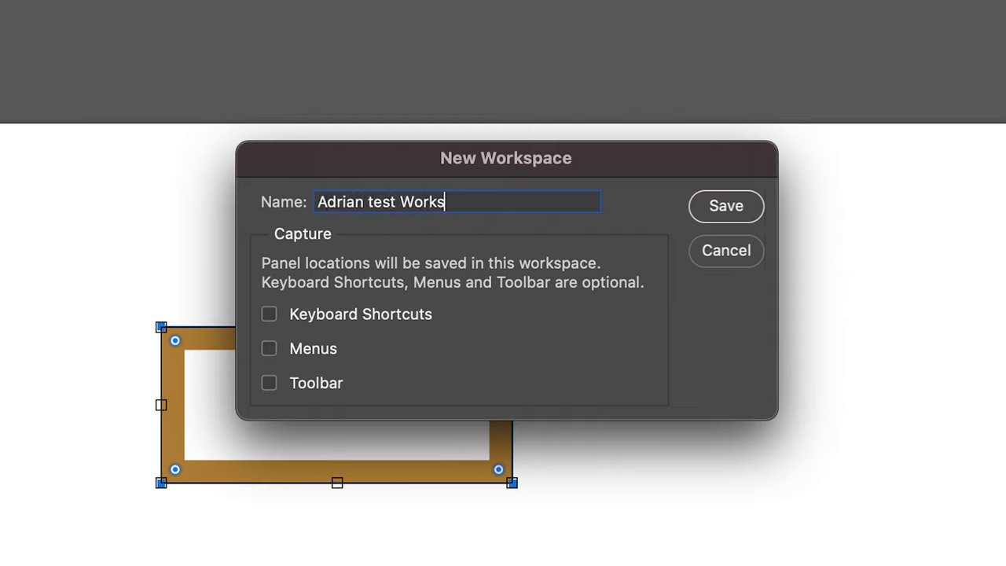
{"action": "type", "text": "space"}
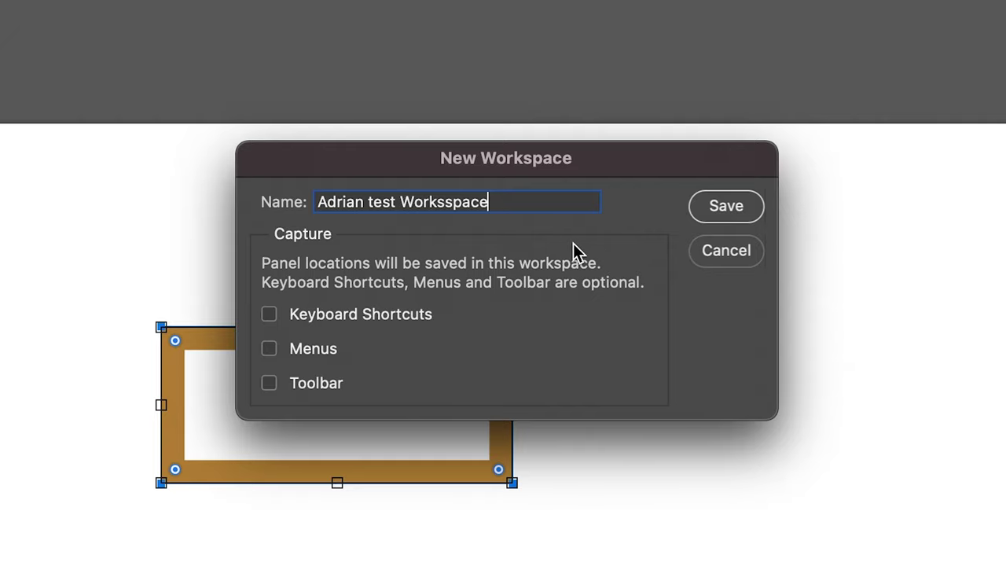
{"action": "triple_click", "coordinate": [374, 204]}
{"action": "type", "text": "T"}
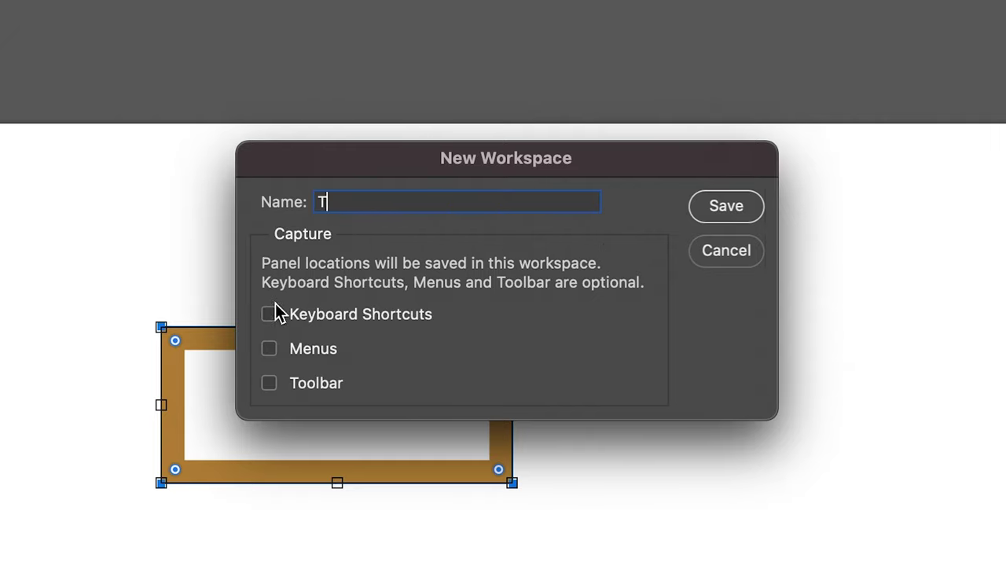
- Include Menus, Toolbar and Keyboard Shortcuts, retype the full test workspace name, and save it
{"action": "left_click", "coordinate": [311, 359]}
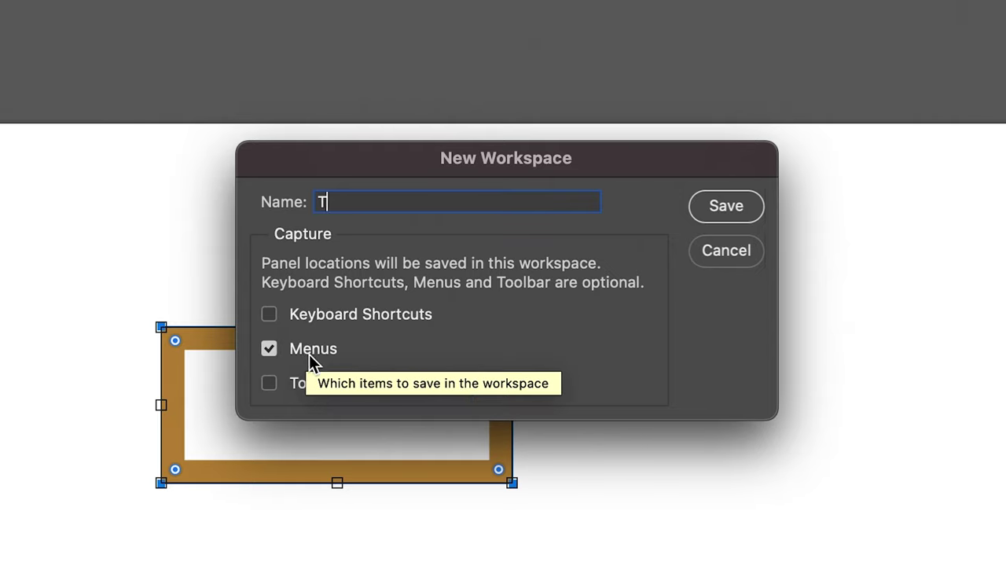
{"action": "left_click", "coordinate": [323, 385]}
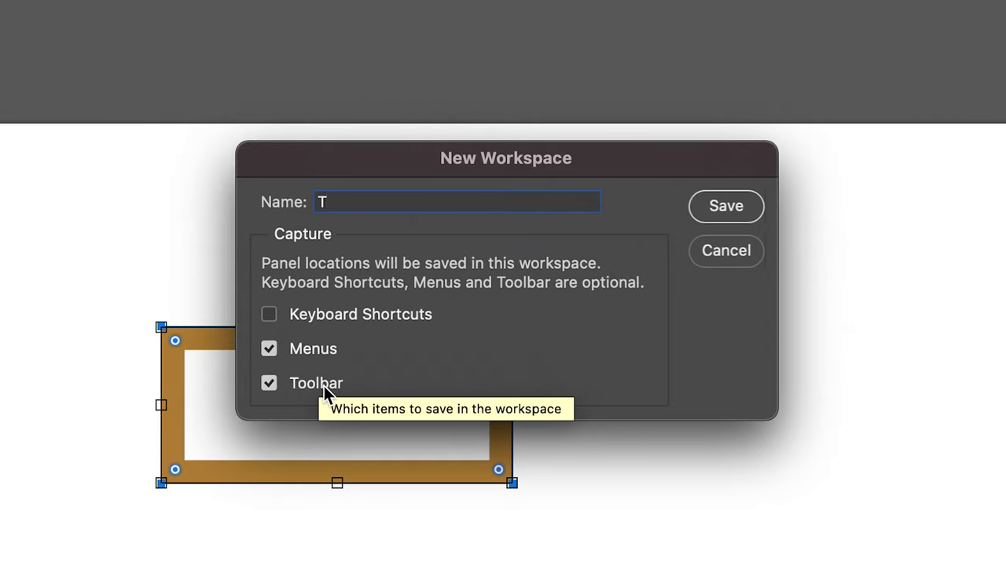
{"action": "left_click", "coordinate": [337, 314]}
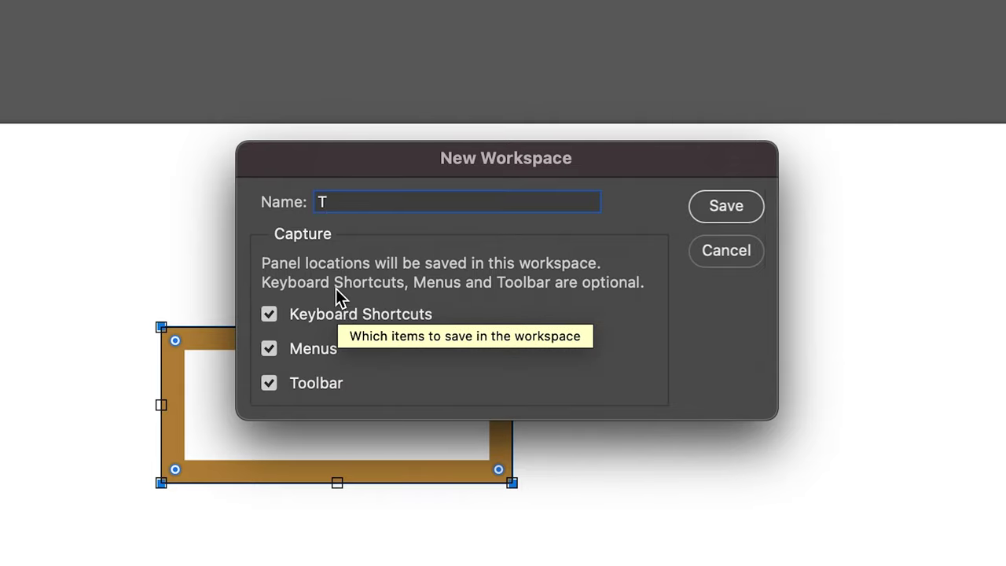
{"action": "left_click", "coordinate": [364, 201]}
{"action": "key", "text": "super+a"}
{"action": "type", "text": "Adrian"}
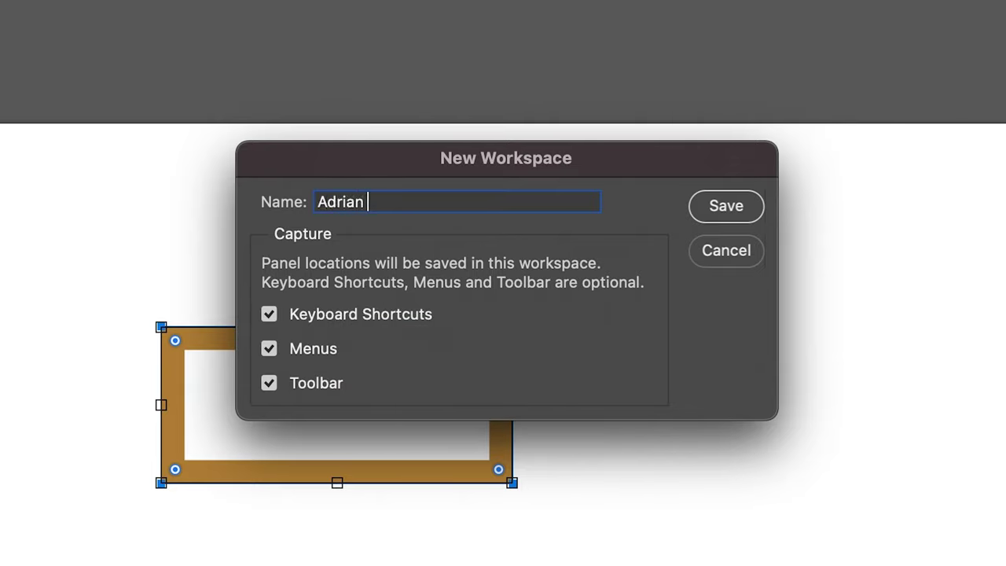
{"action": "type", "text": " Test Workspace"}
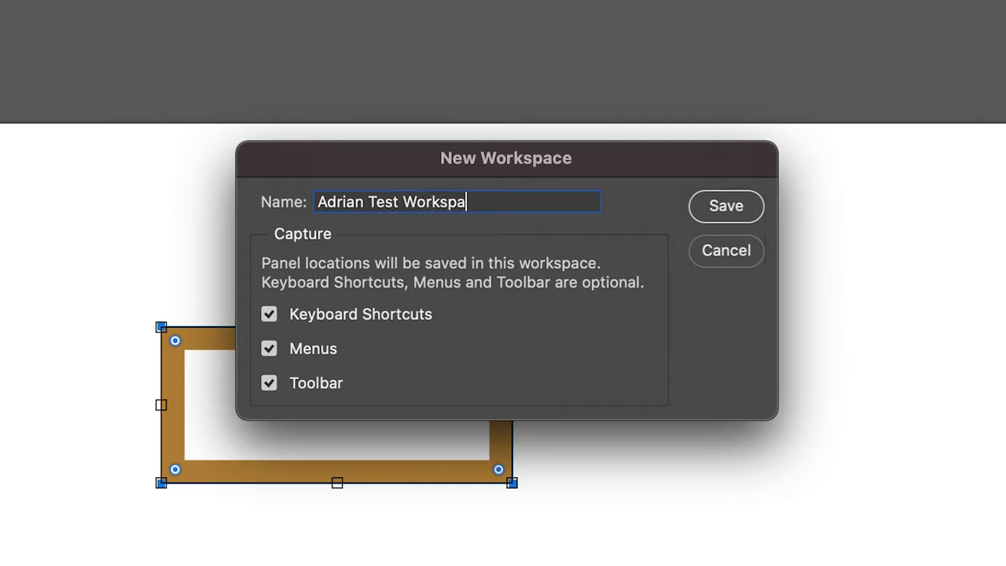
{"action": "left_click", "coordinate": [724, 209]}
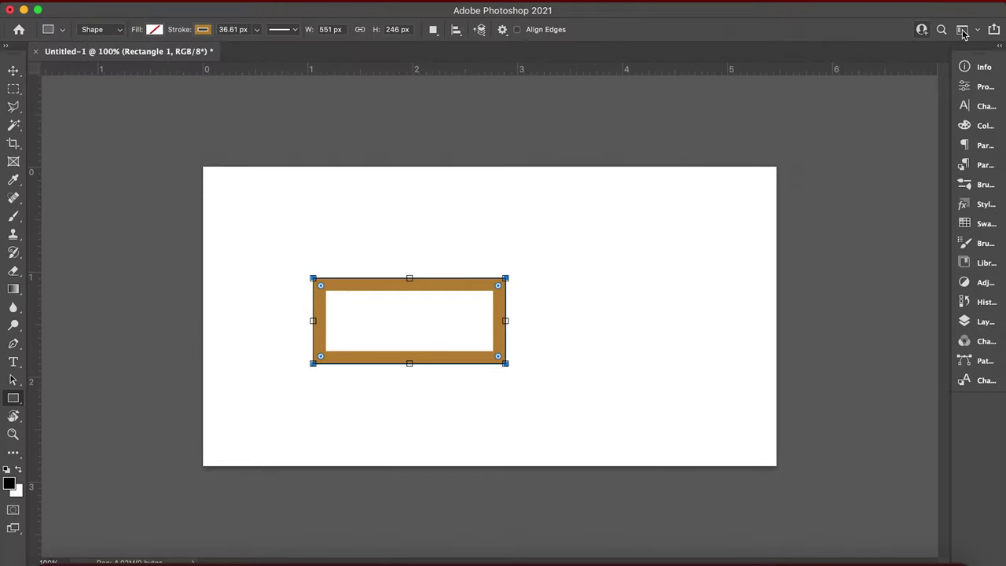
{"action": "left_click", "coordinate": [959, 32]}
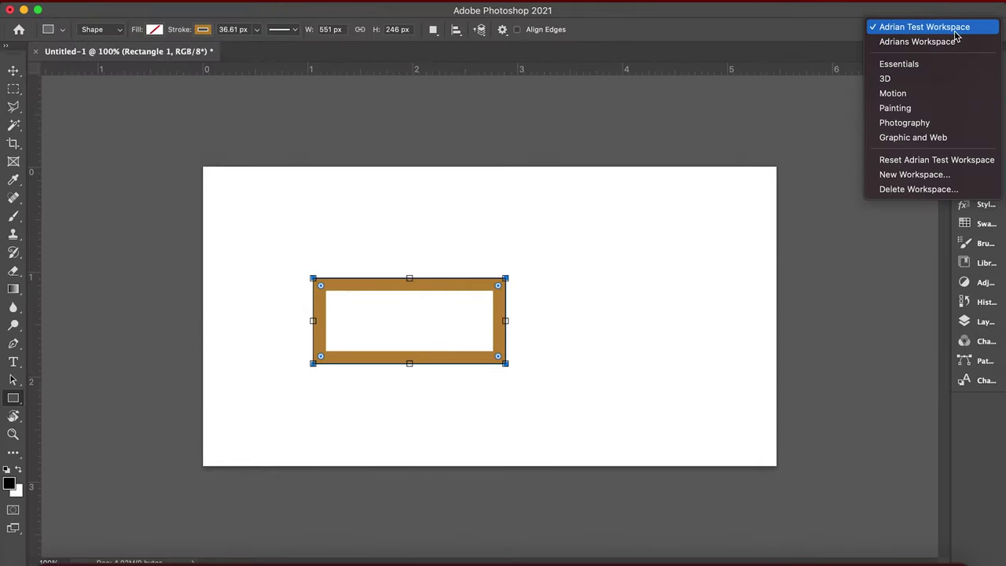
{"action": "left_click", "coordinate": [950, 42]}
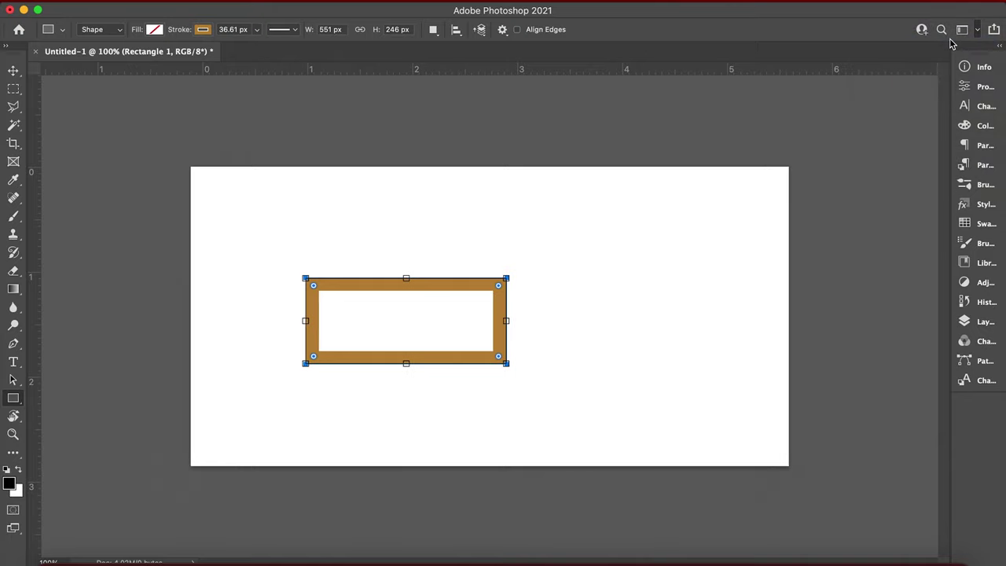
{"action": "left_click", "coordinate": [960, 32]}
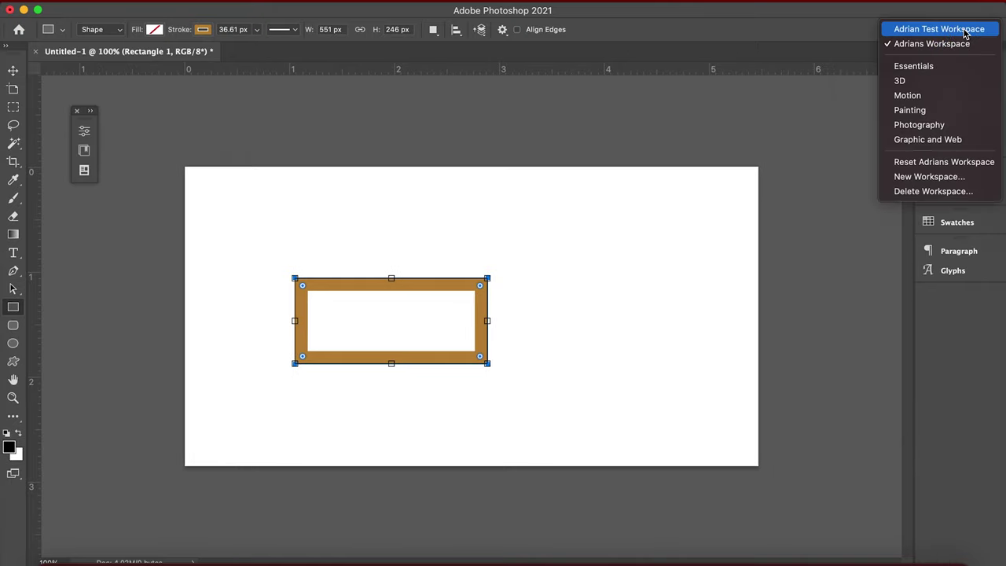
{"action": "left_click", "coordinate": [943, 29]}
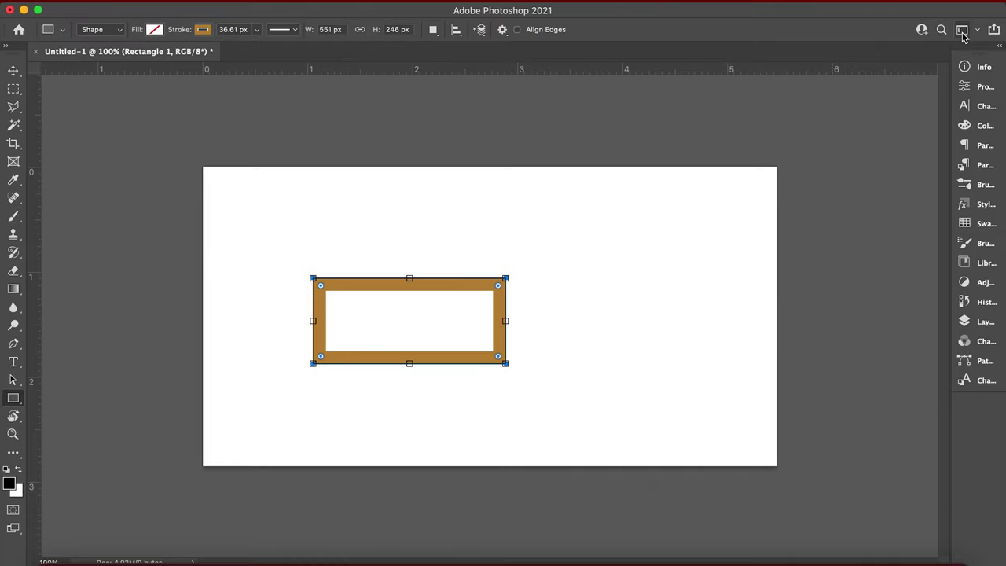
{"action": "left_click", "coordinate": [972, 31]}
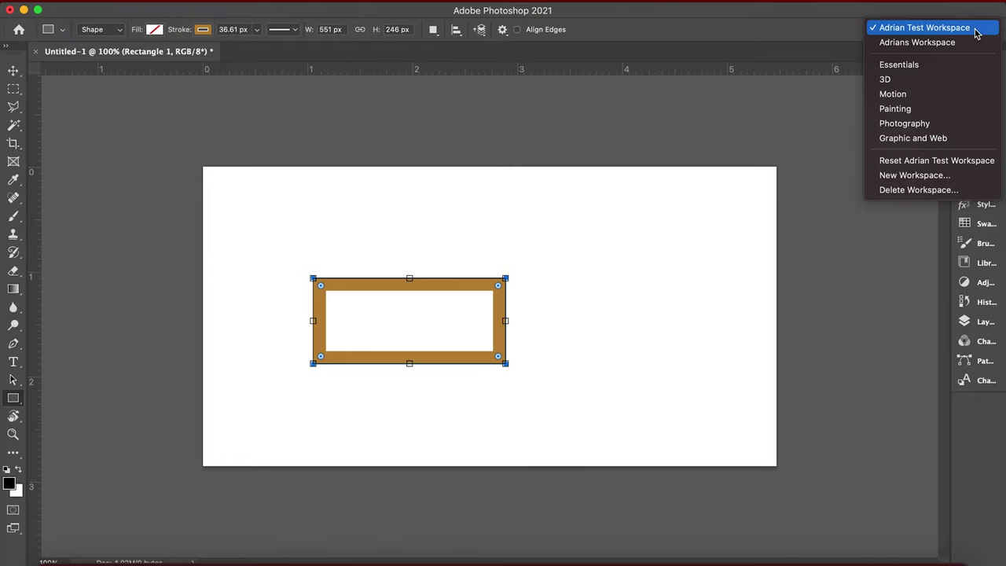
{"action": "left_click", "coordinate": [928, 72]}
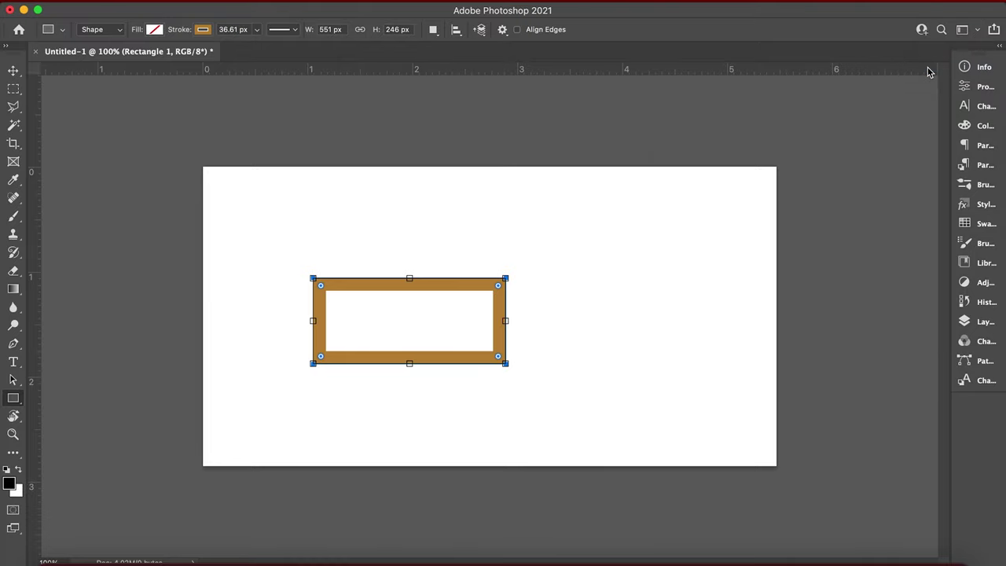
{"action": "left_click_drag", "start_coordinate": [948, 94], "coordinate": [809, 104]}
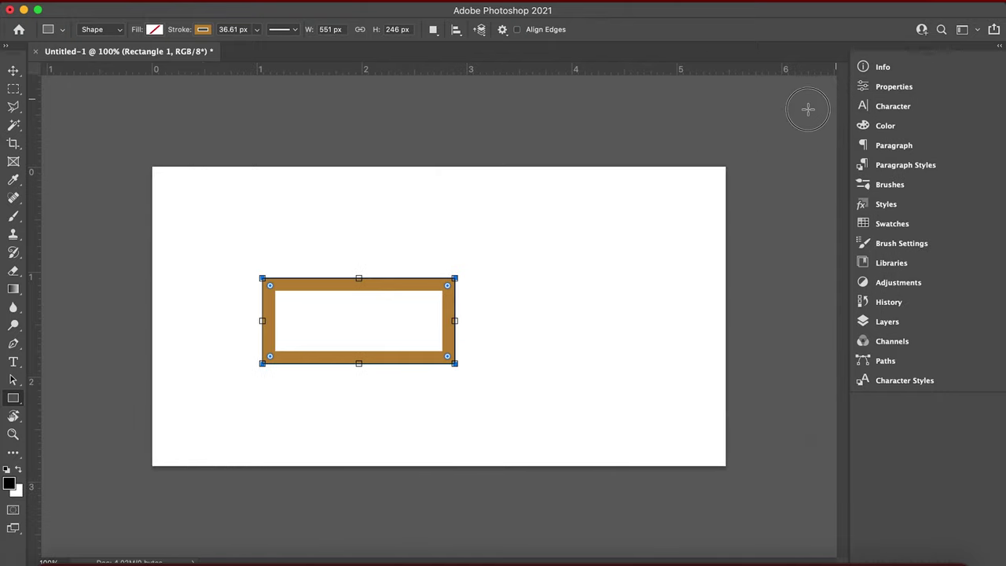
{"action": "left_click", "coordinate": [961, 32]}
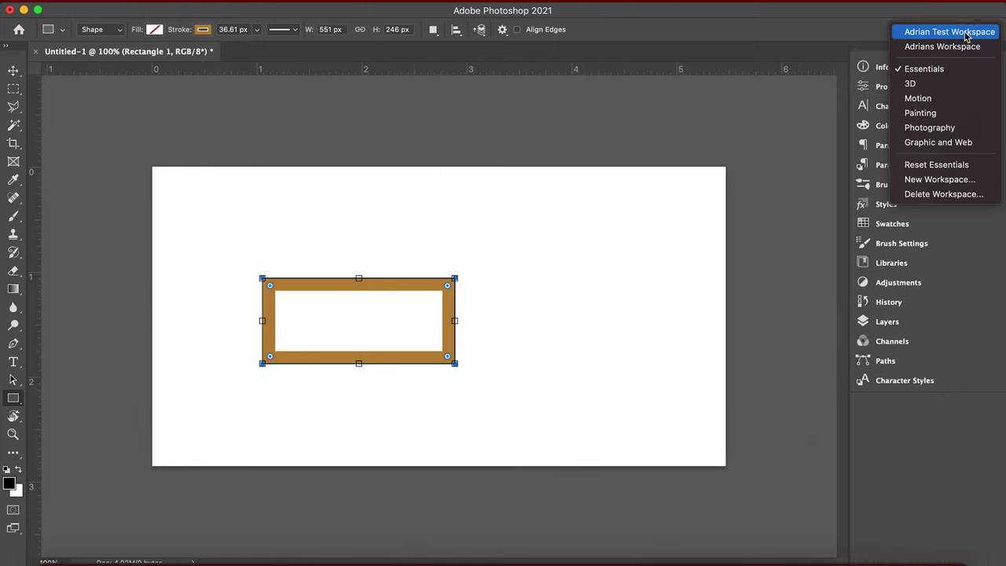
{"action": "left_click", "coordinate": [949, 84]}
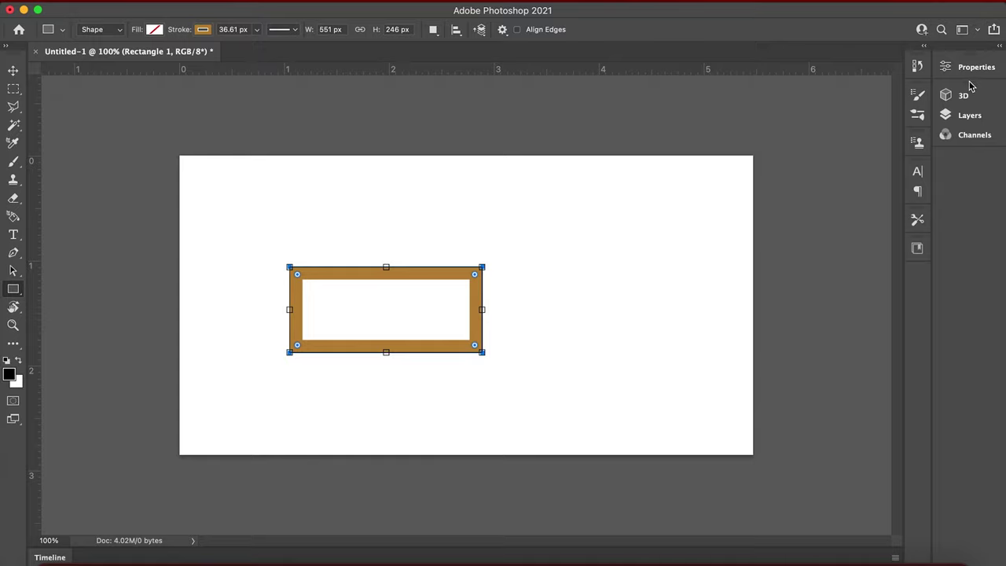
{"action": "left_click", "coordinate": [974, 32]}
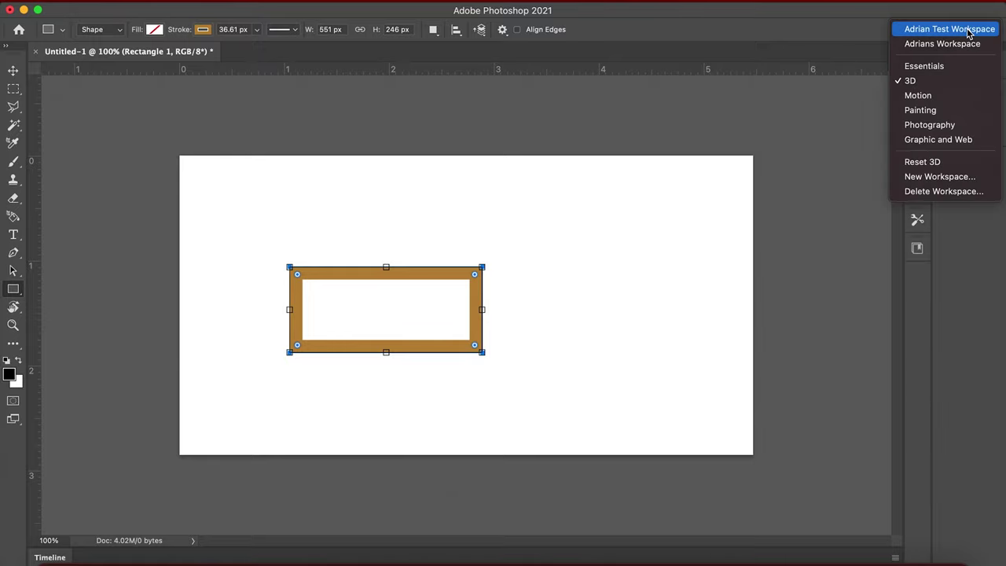
{"action": "left_click", "coordinate": [948, 141]}
{"action": "mouse_move", "coordinate": [980, 152]}
{"action": "left_mouse_down"}
{"action": "mouse_move", "coordinate": [859, 158]}
{"action": "mouse_move", "coordinate": [978, 158]}
{"action": "left_mouse_up"}
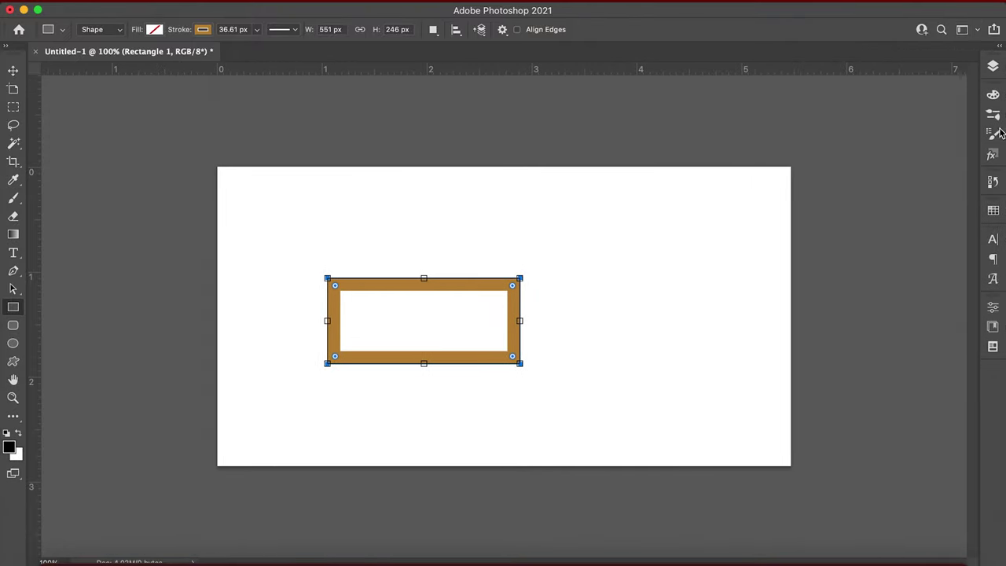
{"action": "left_click", "coordinate": [971, 32]}
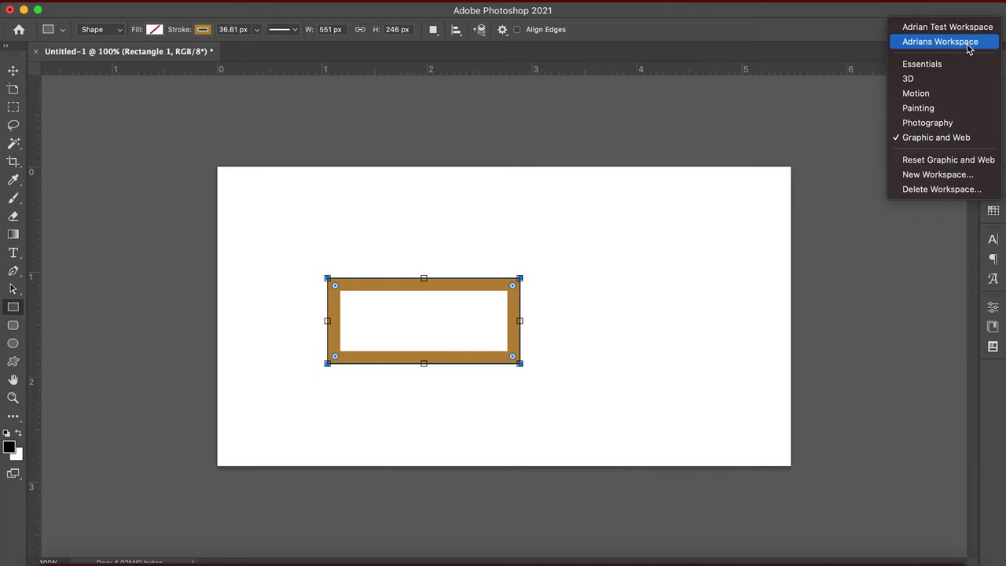
{"action": "left_click", "coordinate": [966, 27]}
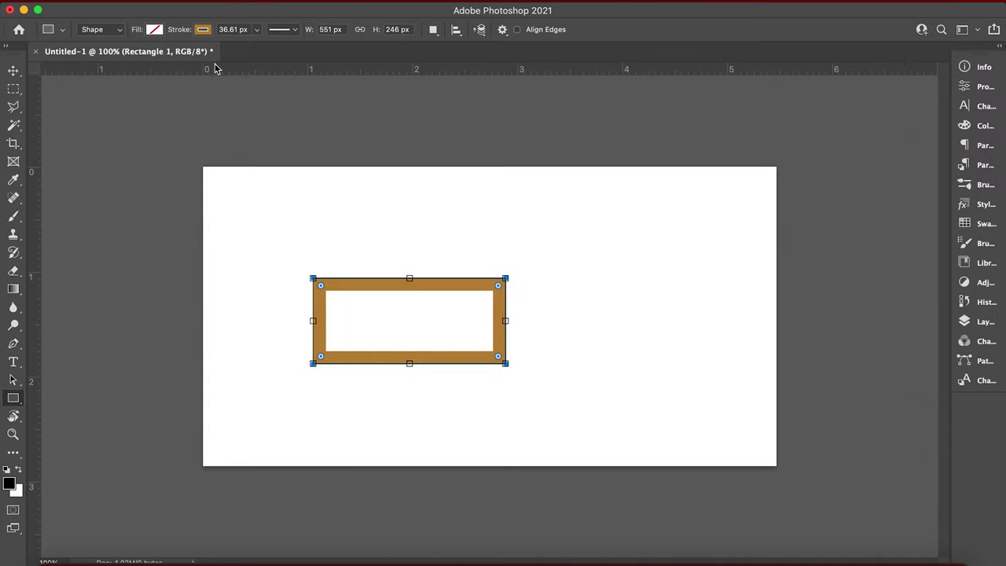
- Select the Rectangle 1 layer with the Move tool and delete the brown rectangle
{"action": "left_click", "coordinate": [12, 70]}
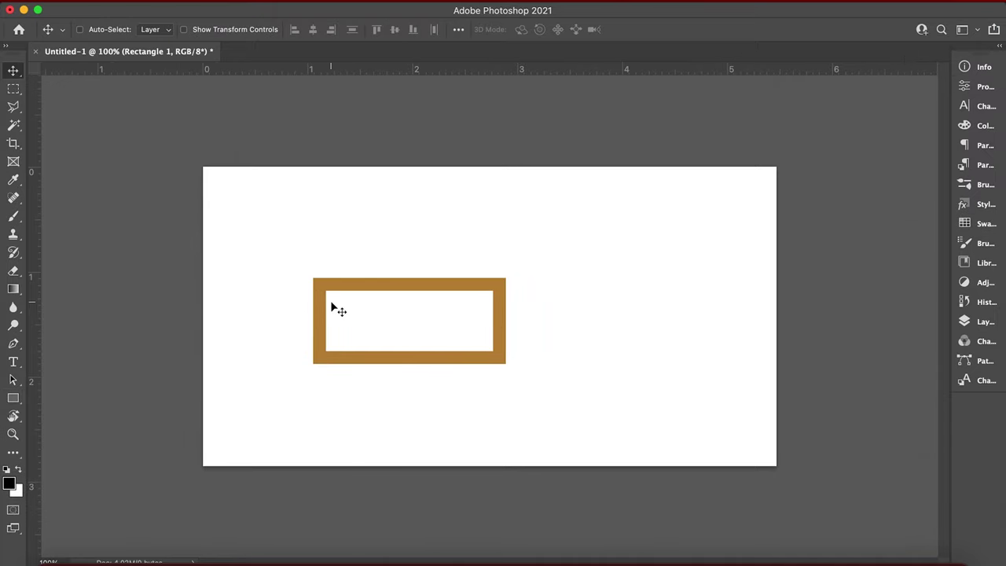
{"action": "right_click", "coordinate": [333, 291]}
{"action": "left_click", "coordinate": [333, 293]}
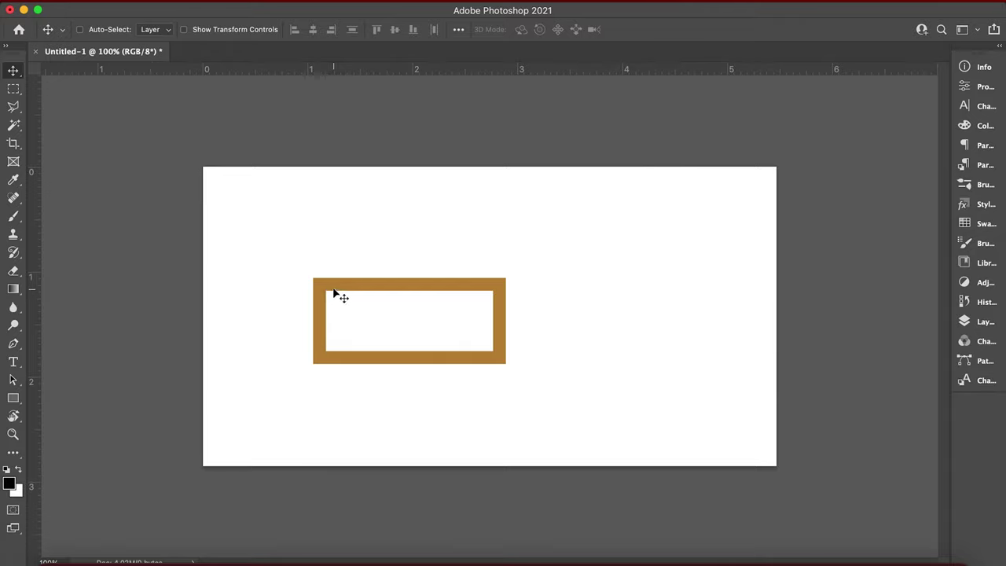
{"action": "key", "text": "BackSpace"}
{"action": "left_click", "coordinate": [472, 118]}
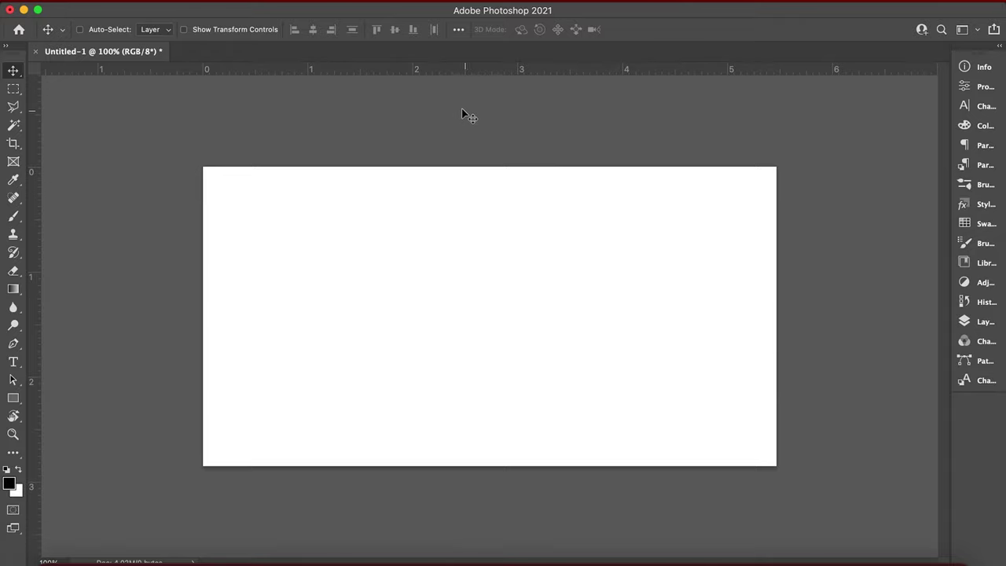
- Review the Workspace preferences, then close them without making changes
{"action": "left_click", "coordinate": [88, 3]}
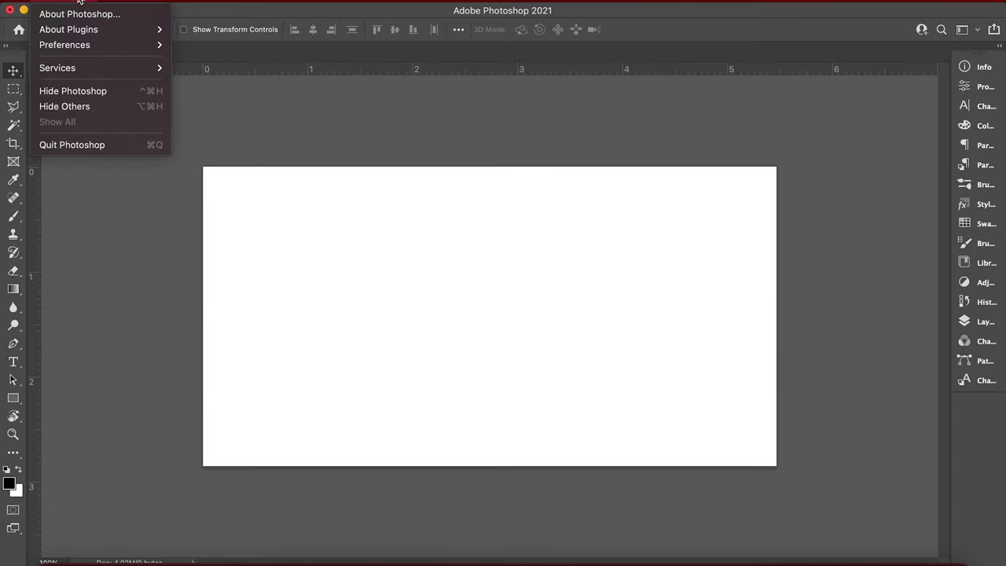
{"action": "mouse_move", "coordinate": [75, 47]}
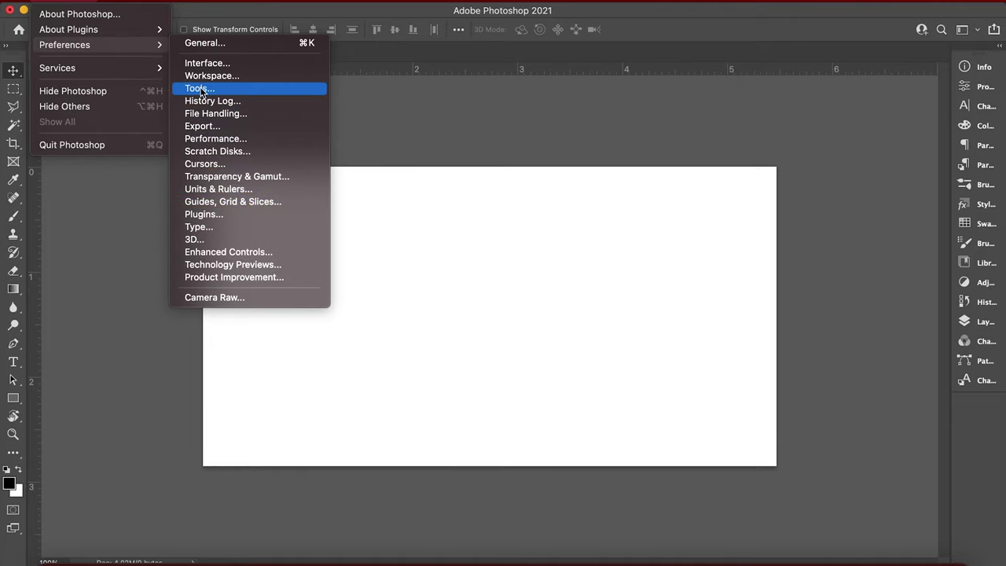
{"action": "key", "text": "Escape"}
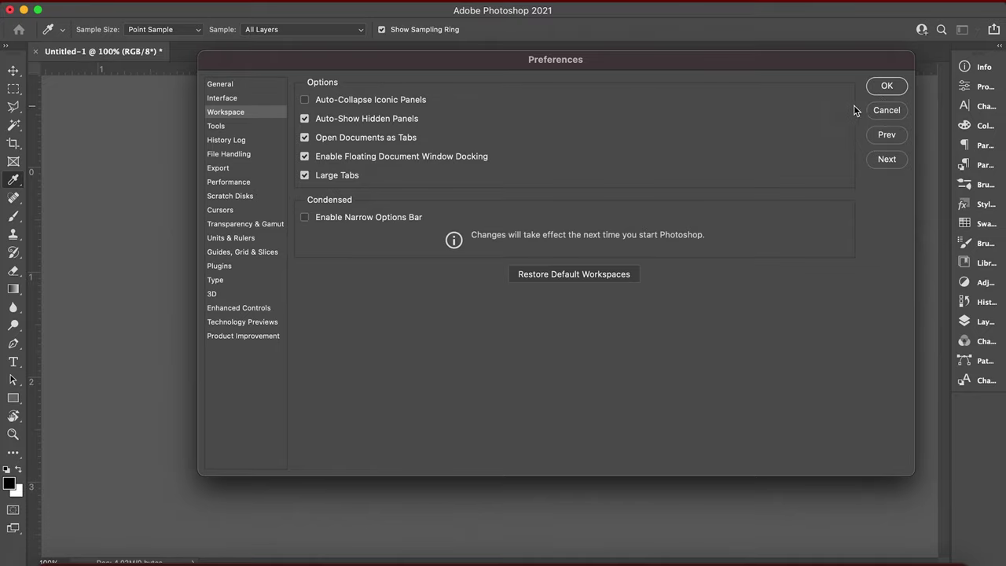
{"action": "left_click", "coordinate": [886, 86]}
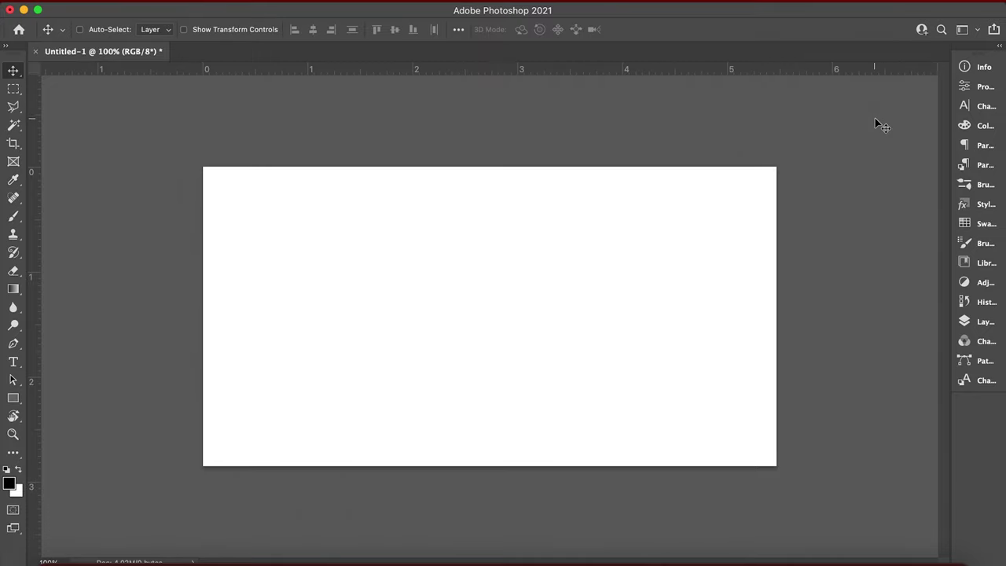